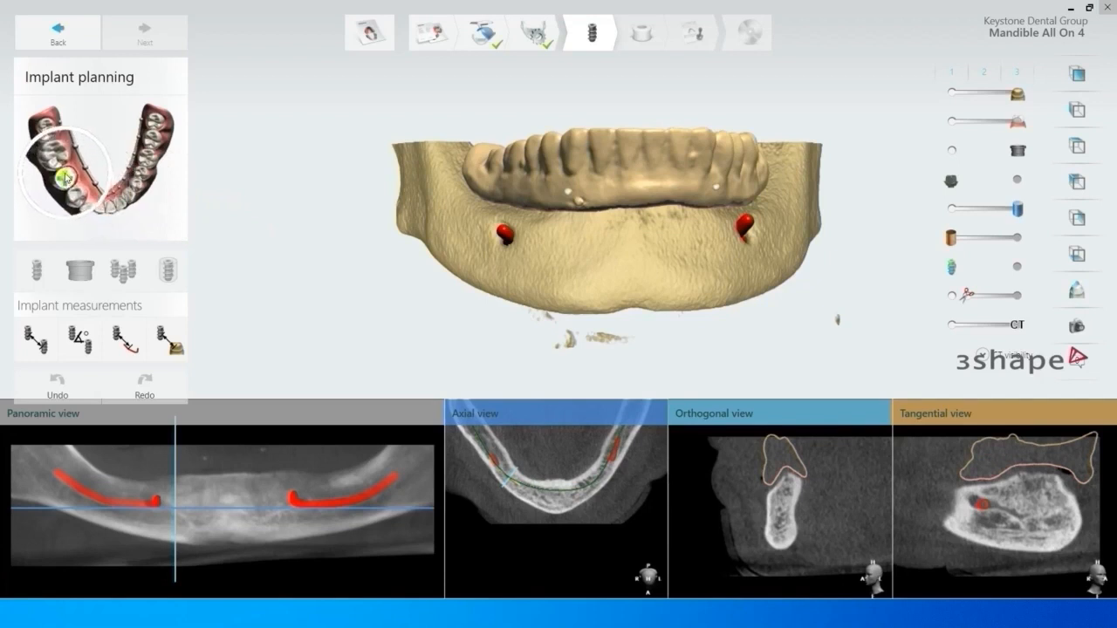
# - Place a Paltop Dynamic implant, 3.75 mm in diameter and 13.0 mm long, in the bone at tooth 45
pyautogui.click(66, 177)
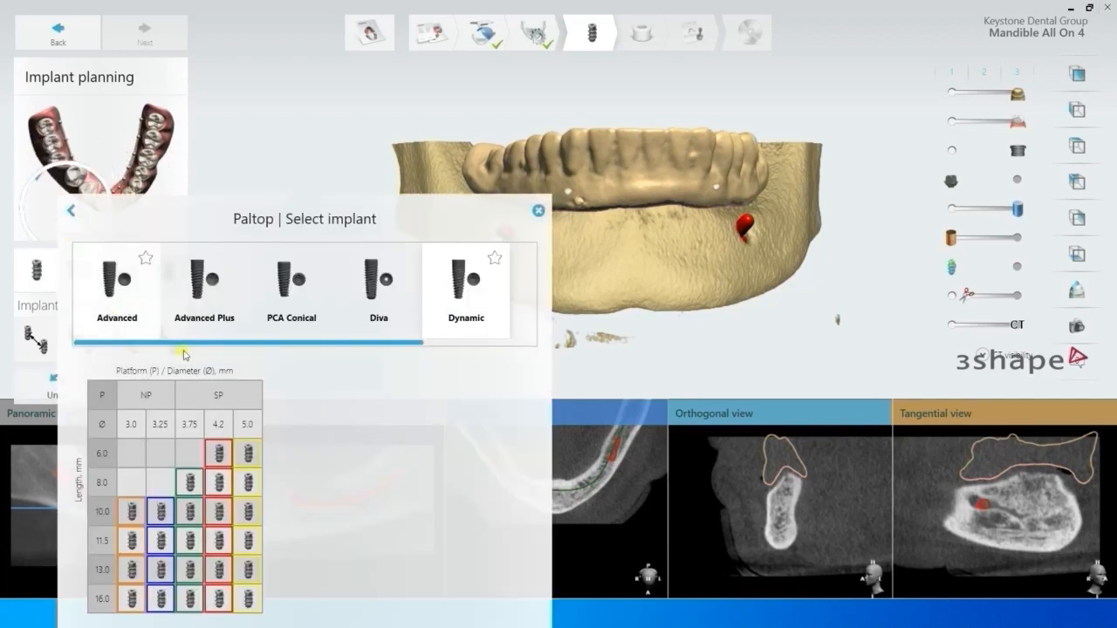
pyautogui.moveTo(213, 349)
pyautogui.mouseDown()
pyautogui.moveTo(351, 359)
pyautogui.moveTo(207, 344)
pyautogui.mouseUp()
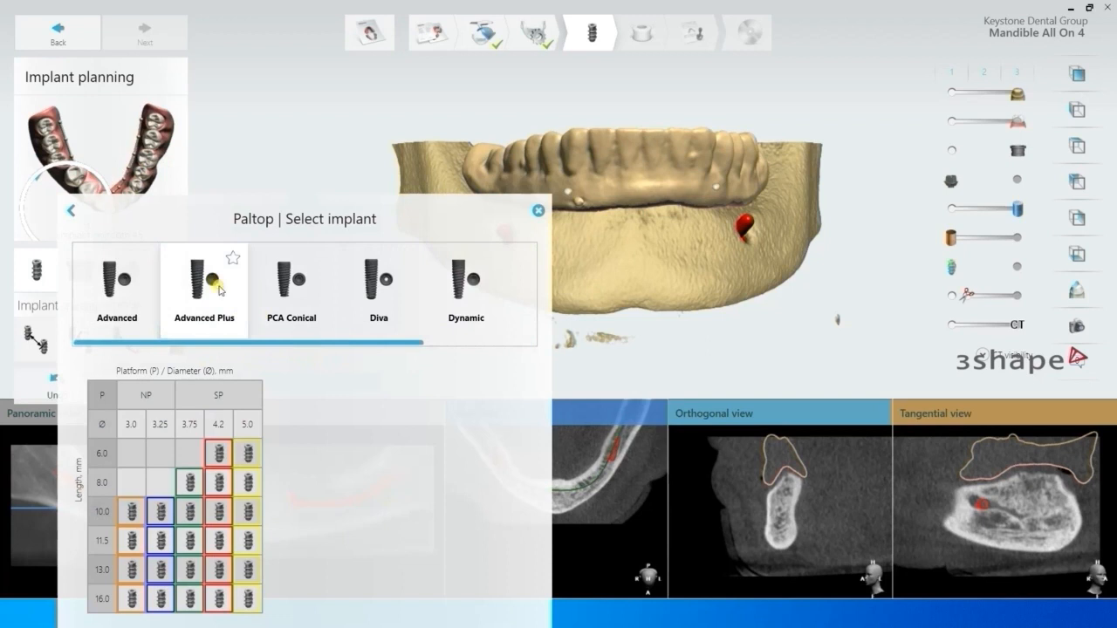
pyautogui.moveTo(253, 344); pyautogui.dragTo(342, 342)
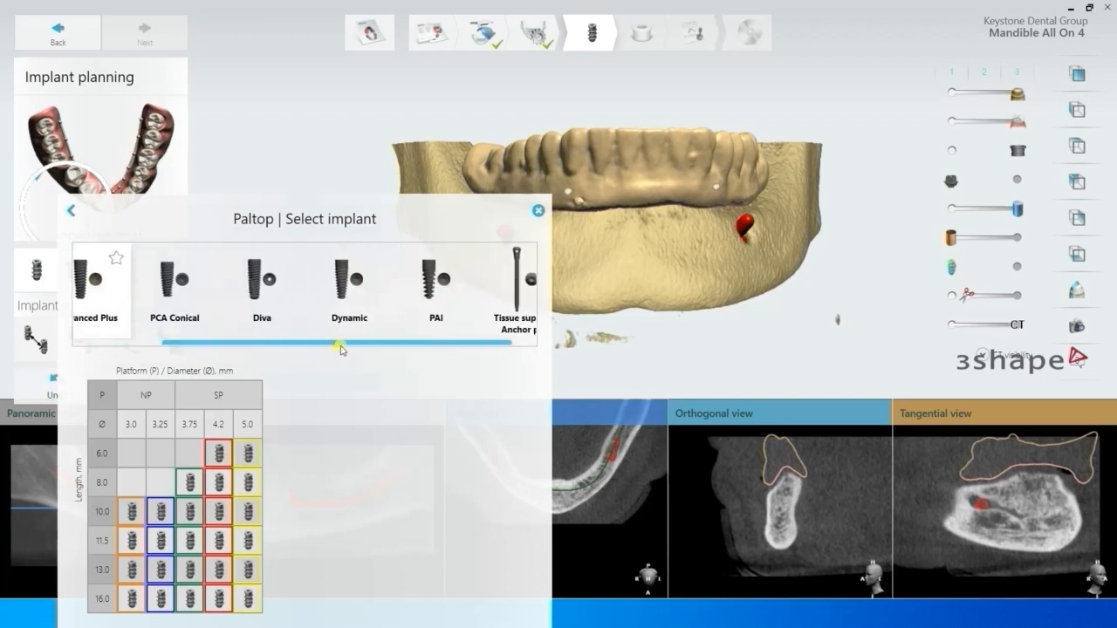
pyautogui.click(337, 281)
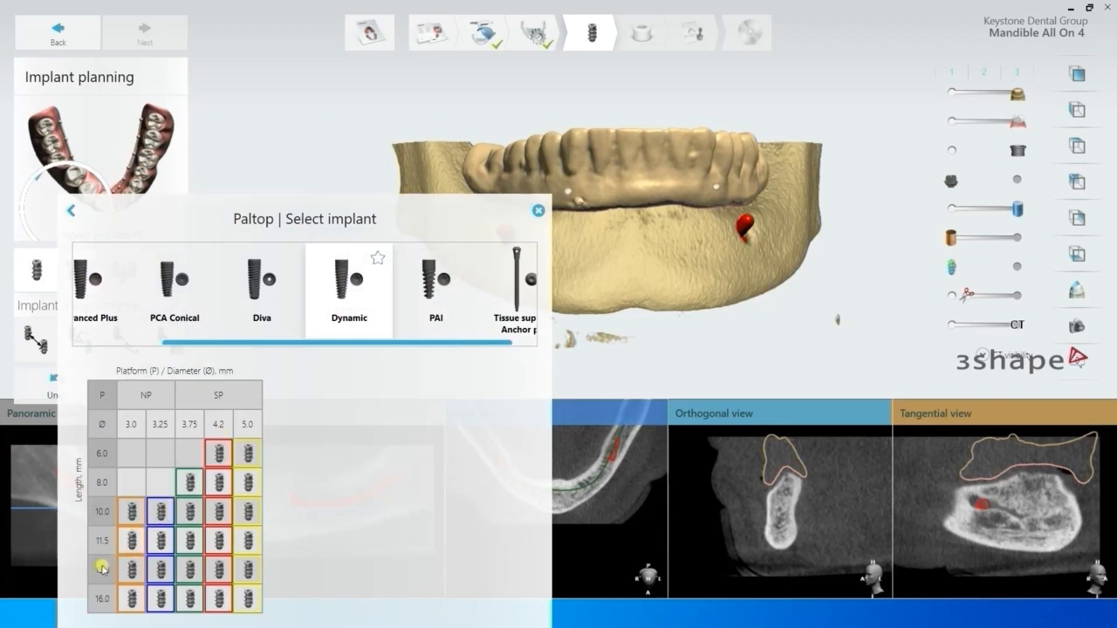
pyautogui.click(186, 572)
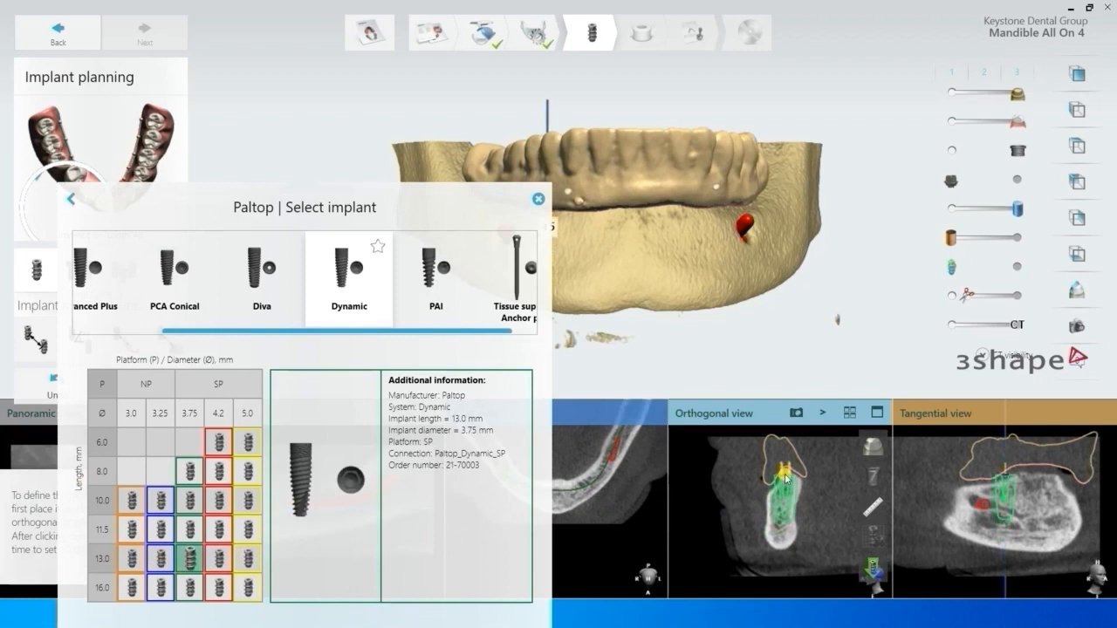
pyautogui.click(785, 482)
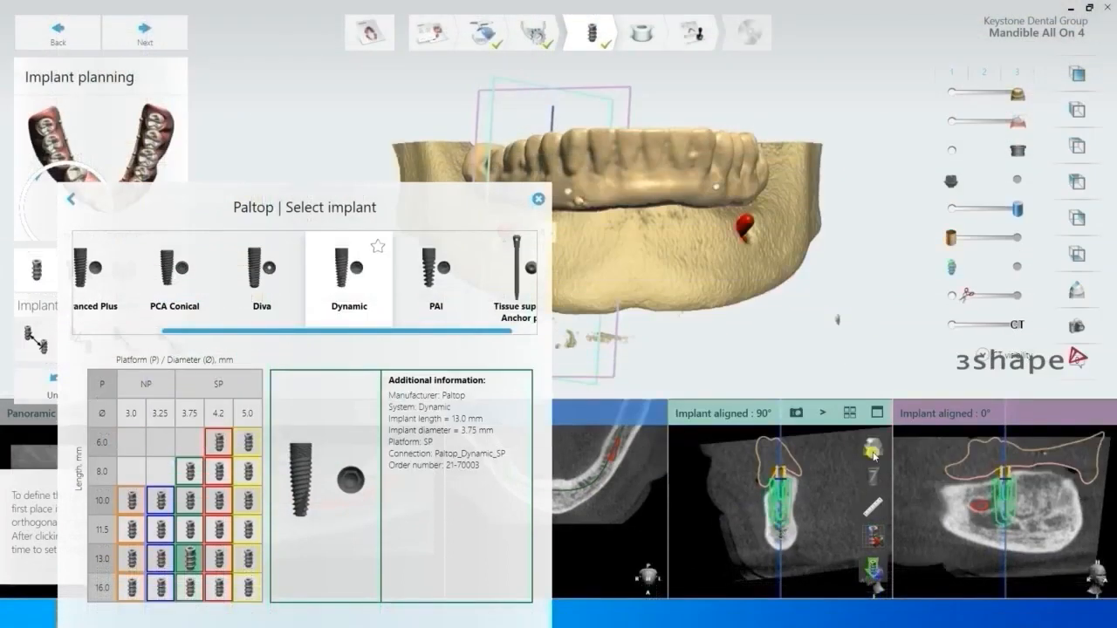
pyautogui.click(538, 199)
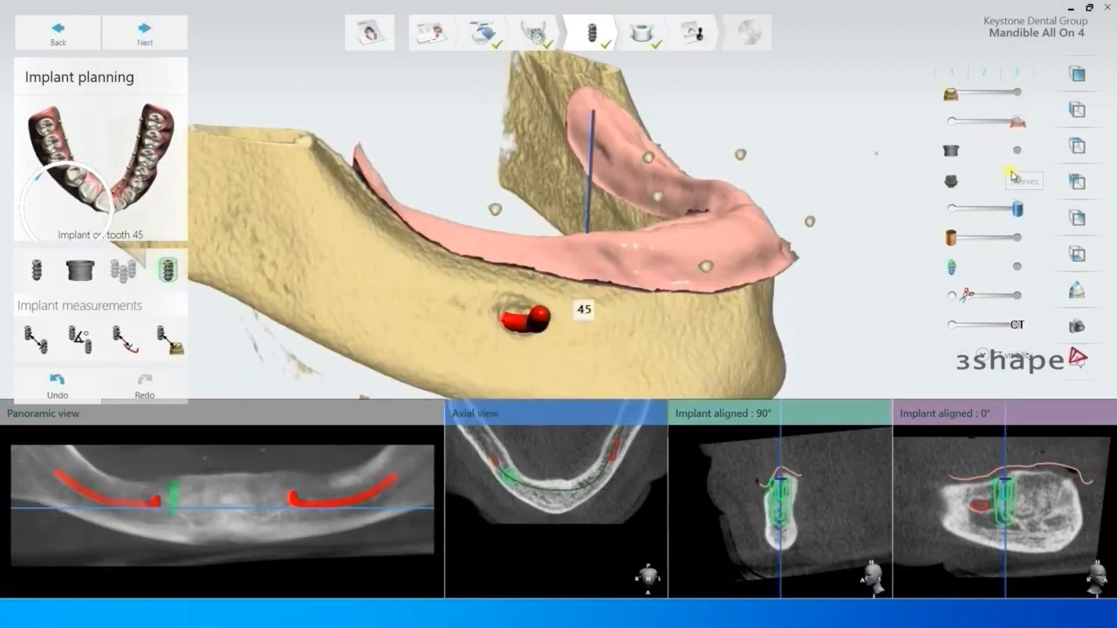
# - Show the abutment on the tooth 45 implant and adjust its height while checking where it emerges through the teeth
pyautogui.click(1015, 180)
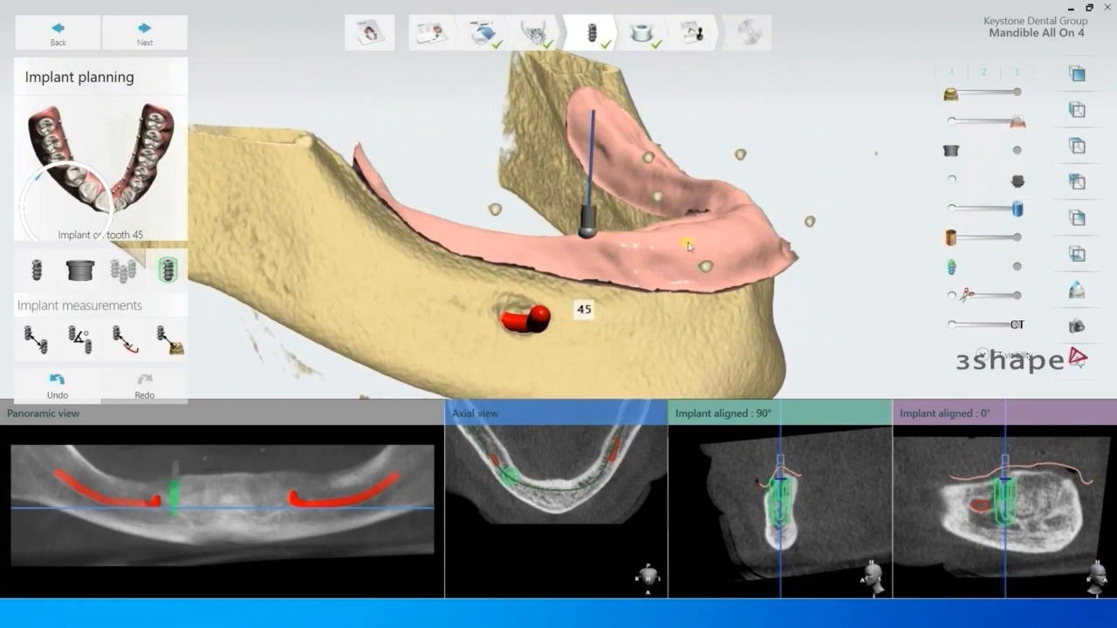
pyautogui.scroll(5, 564, 244)
pyautogui.moveTo(621, 200); pyautogui.dragTo(643, 83)
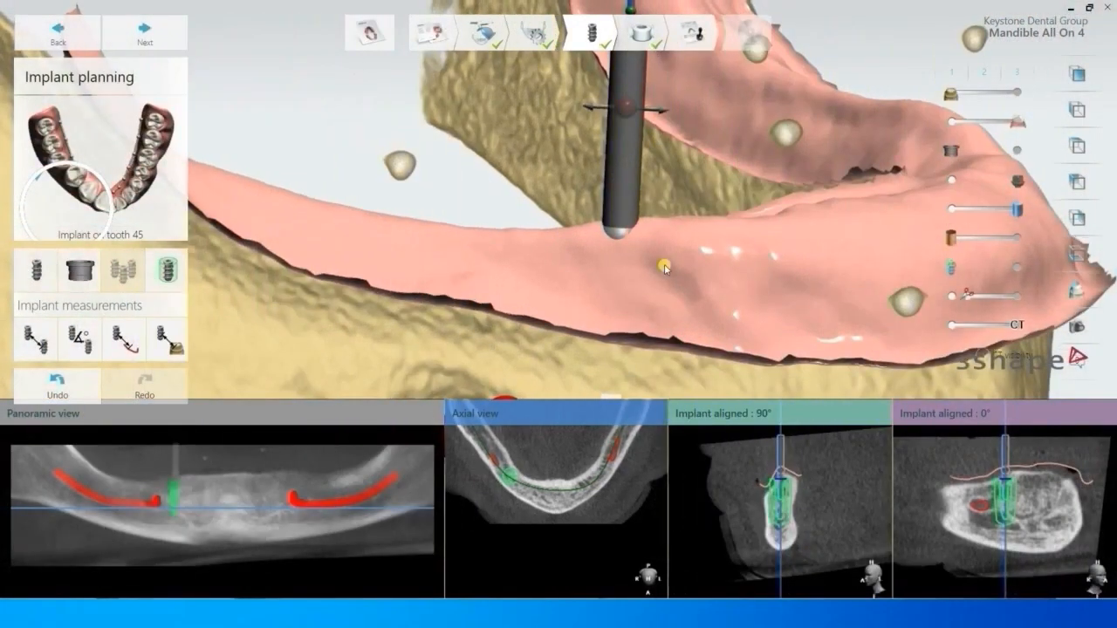
pyautogui.moveTo(664, 266)
pyautogui.mouseDown(button='middle')
pyautogui.moveTo(663, 328)
pyautogui.moveTo(660, 277)
pyautogui.mouseUp(button='middle')
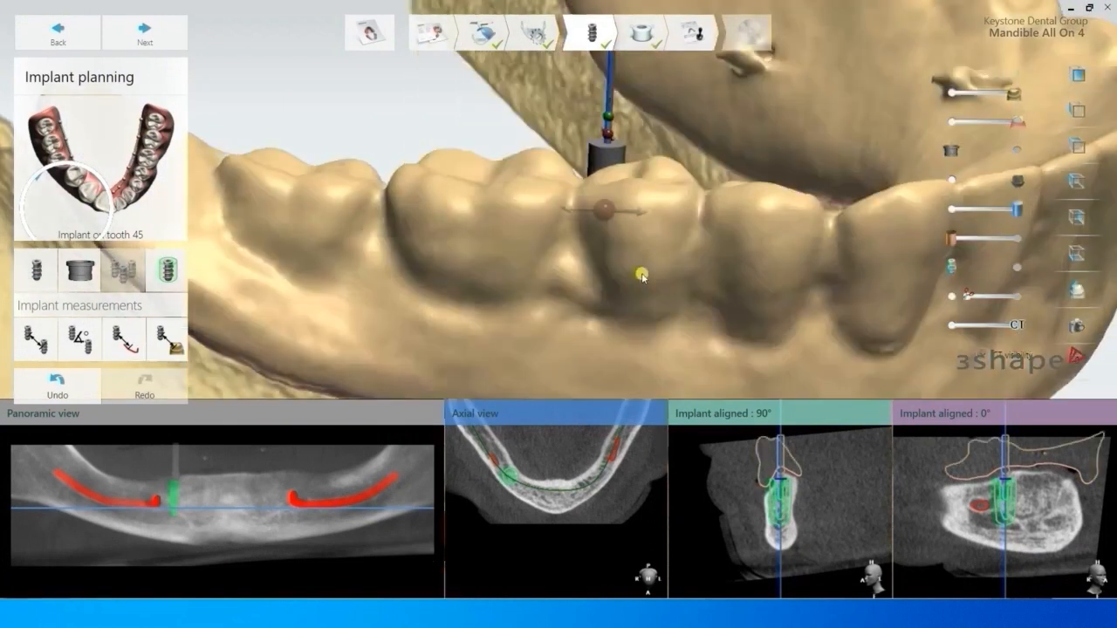
pyautogui.moveTo(642, 276)
pyautogui.mouseDown(button='right')
pyautogui.moveTo(638, 300)
pyautogui.moveTo(638, 287)
pyautogui.mouseUp(button='right')
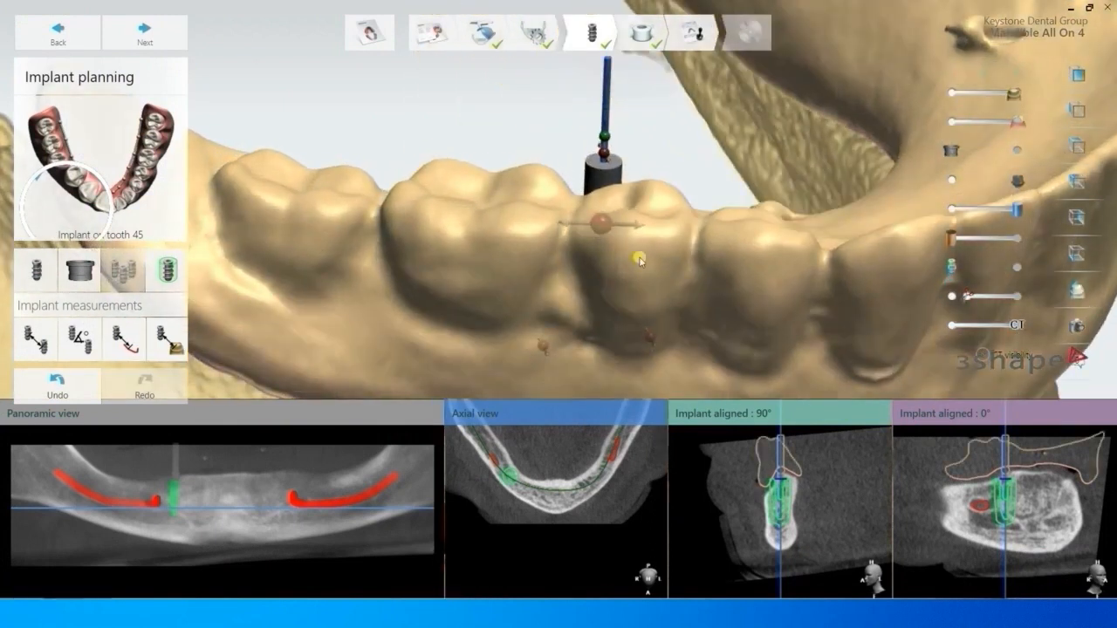
pyautogui.moveTo(609, 164); pyautogui.dragTo(629, 228)
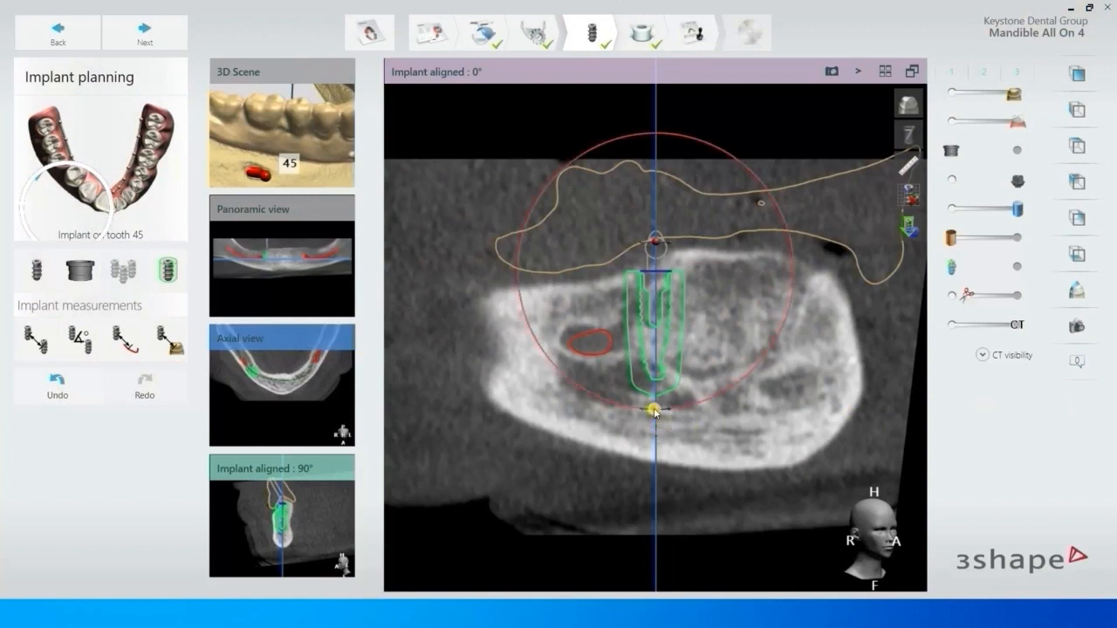
# - Tilt the tooth 45 implant so its apex moves anteriorly away from the nerve, and center it in the bone in the implant-aligned slices
pyautogui.moveTo(655, 410); pyautogui.dragTo(705, 403)
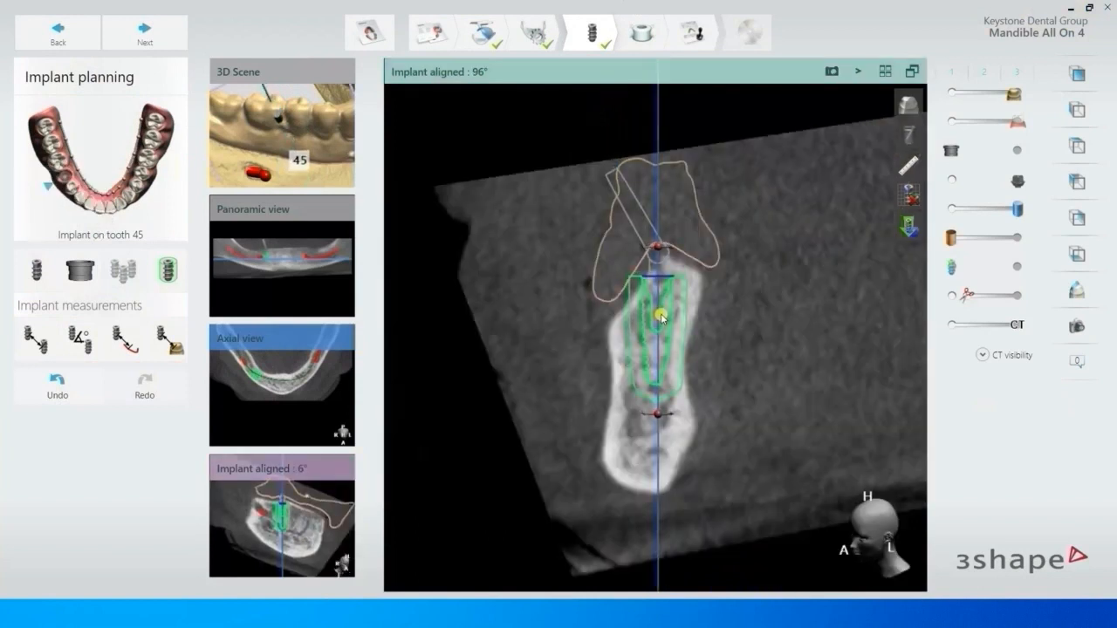
pyautogui.scroll(-3, 657, 288)
pyautogui.moveTo(655, 243); pyautogui.dragTo(672, 245)
pyautogui.moveTo(656, 410); pyautogui.dragTo(649, 411)
pyautogui.click(344, 470)
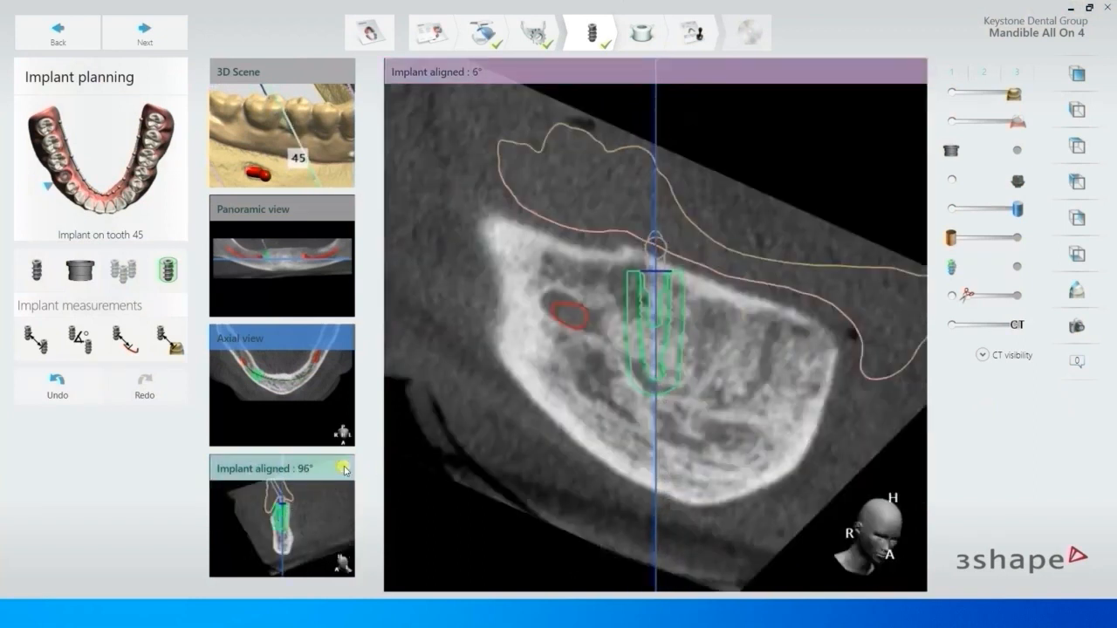
pyautogui.scroll(-4, 695, 421)
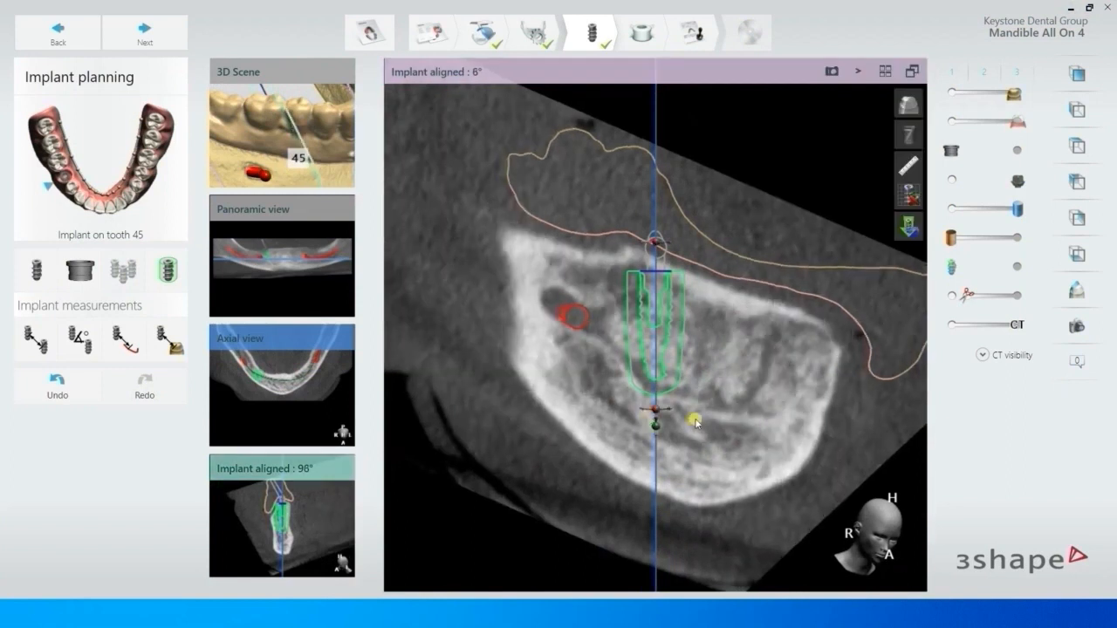
pyautogui.scroll(-2, 694, 422)
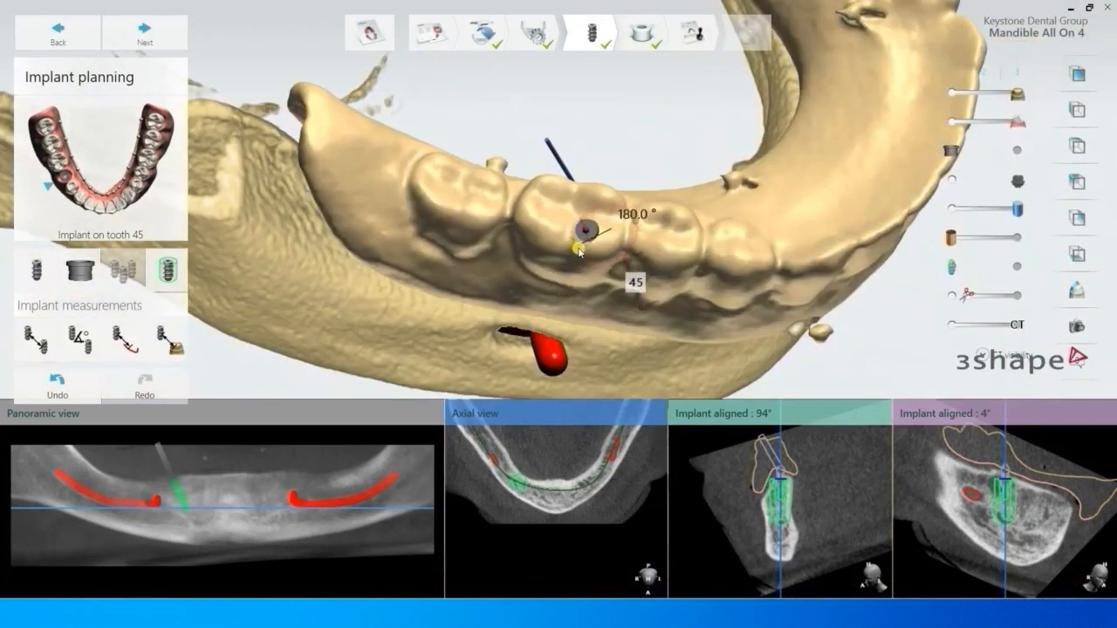
# - Rotate the abutment on the tooth 45 implant to adjust its exit, and measure the implant's distance to the nerve
pyautogui.moveTo(579, 252)
pyautogui.mouseDown()
pyautogui.moveTo(606, 220)
pyautogui.moveTo(593, 252)
pyautogui.mouseUp()
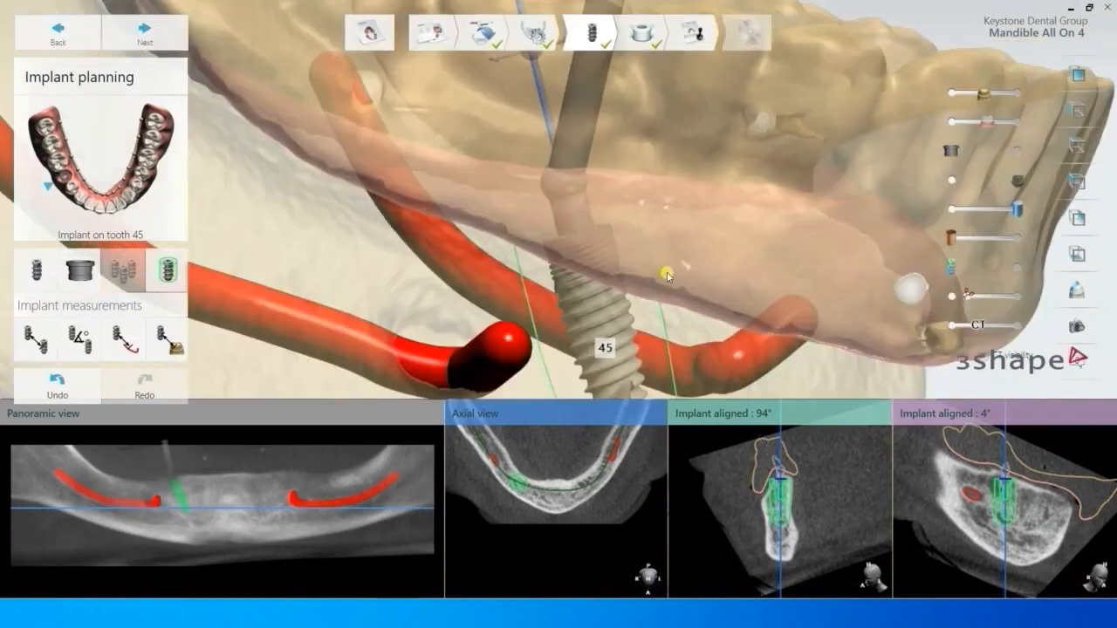
pyautogui.moveTo(667, 258); pyautogui.dragTo(667, 198, button='right')
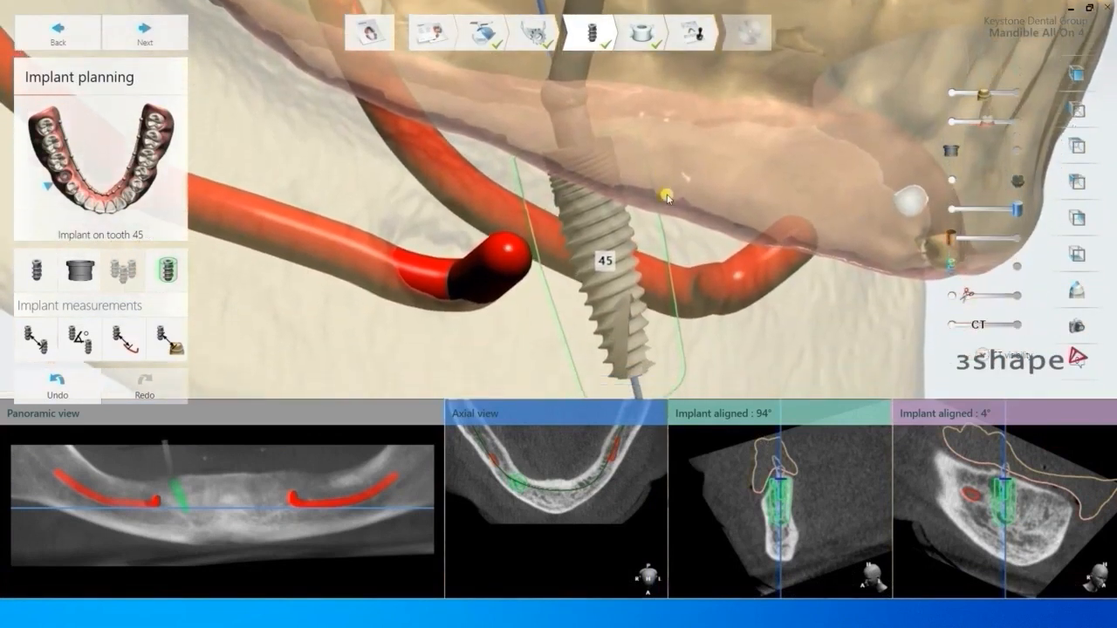
pyautogui.click(124, 343)
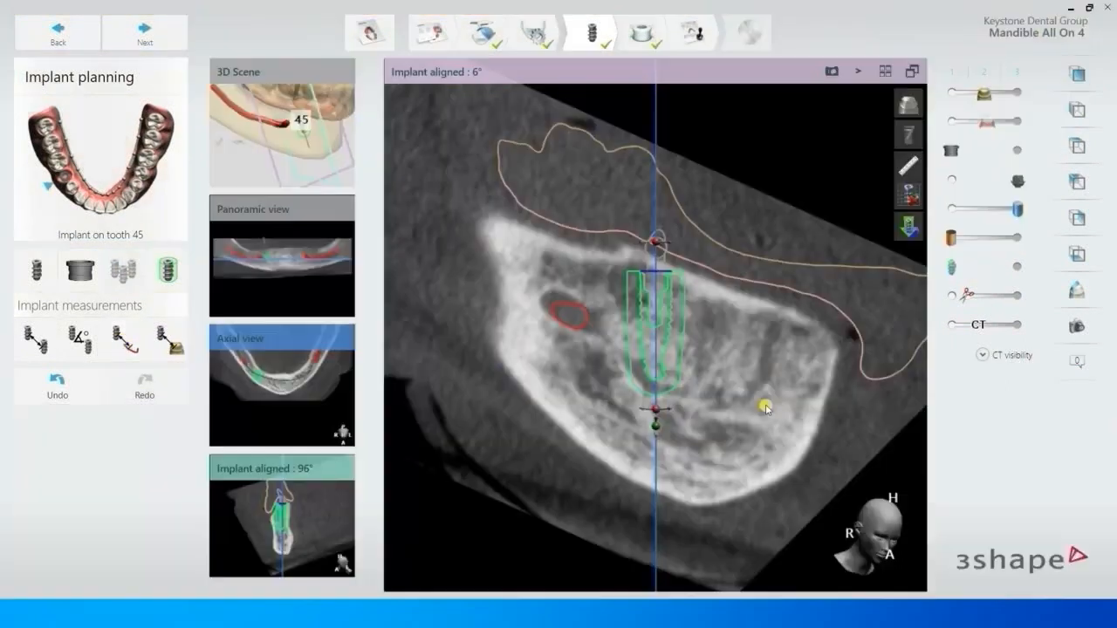
# - Inspect the CT slices around the tooth 45 implant and fine-tune its position and apex within the bone
pyautogui.scroll(-9, 765, 404)
pyautogui.scroll(-7, 766, 407)
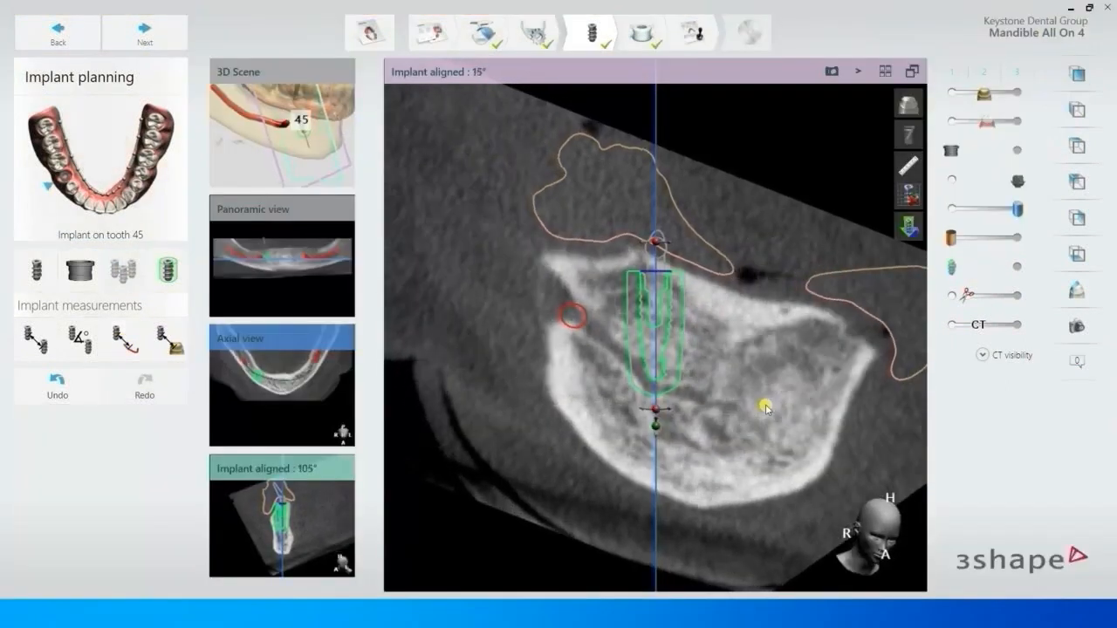
pyautogui.scroll(-15, 768, 401)
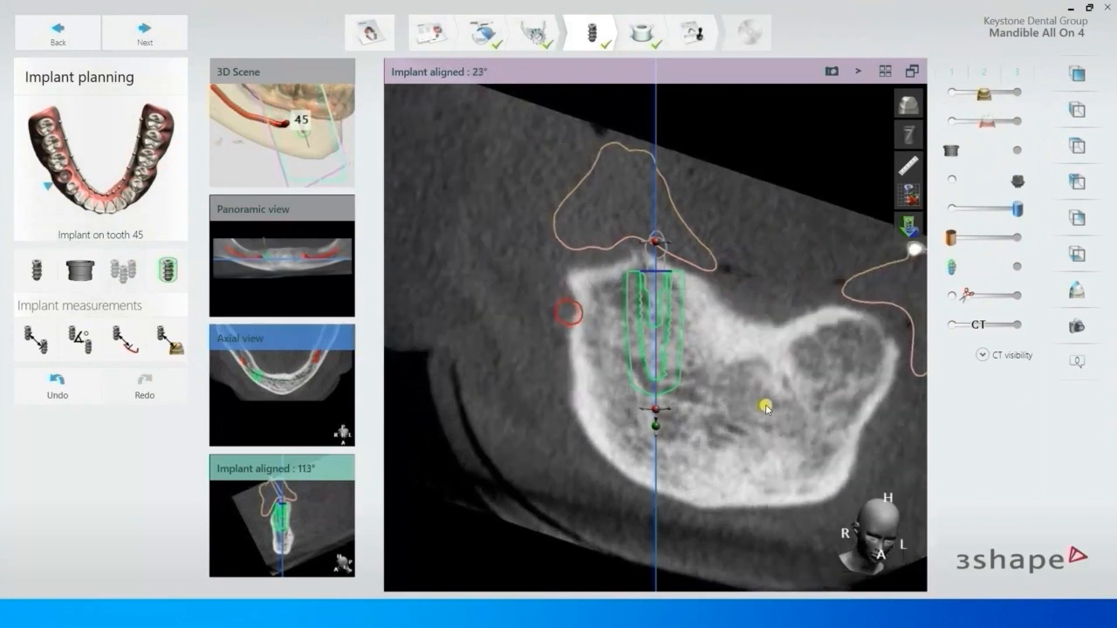
pyautogui.scroll(-2, 774, 386)
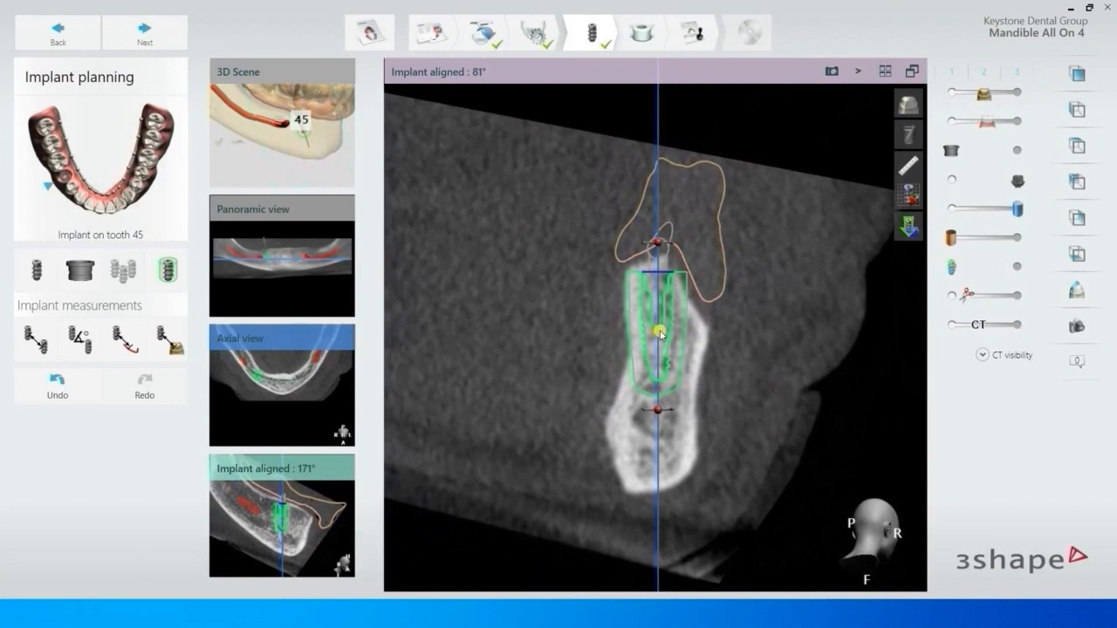
pyautogui.moveTo(661, 336); pyautogui.dragTo(660, 338)
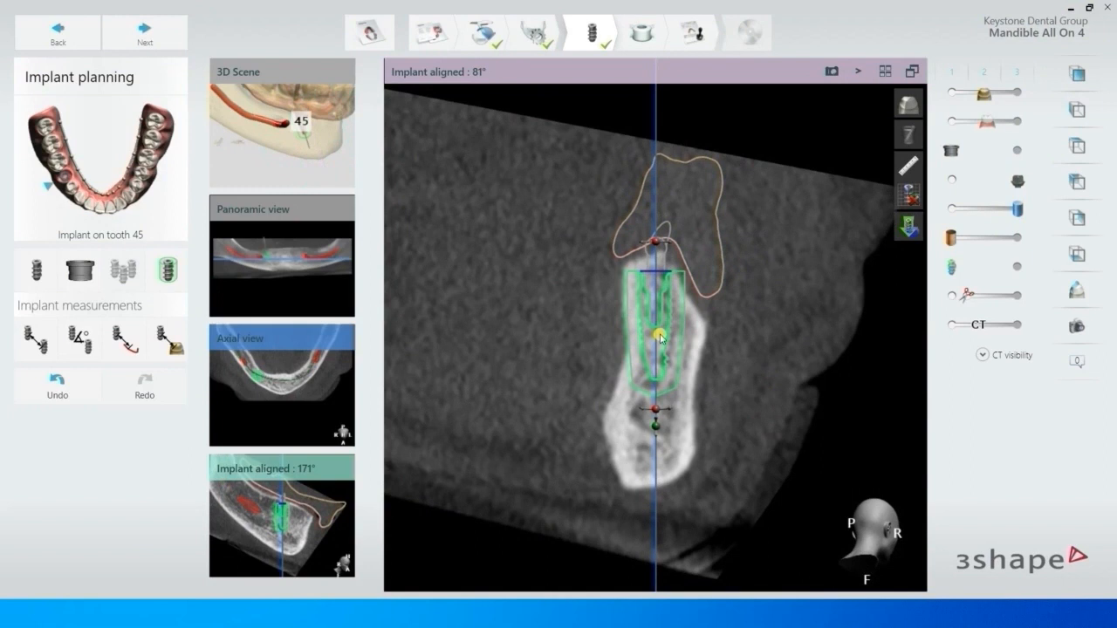
pyautogui.moveTo(659, 393); pyautogui.dragTo(655, 416)
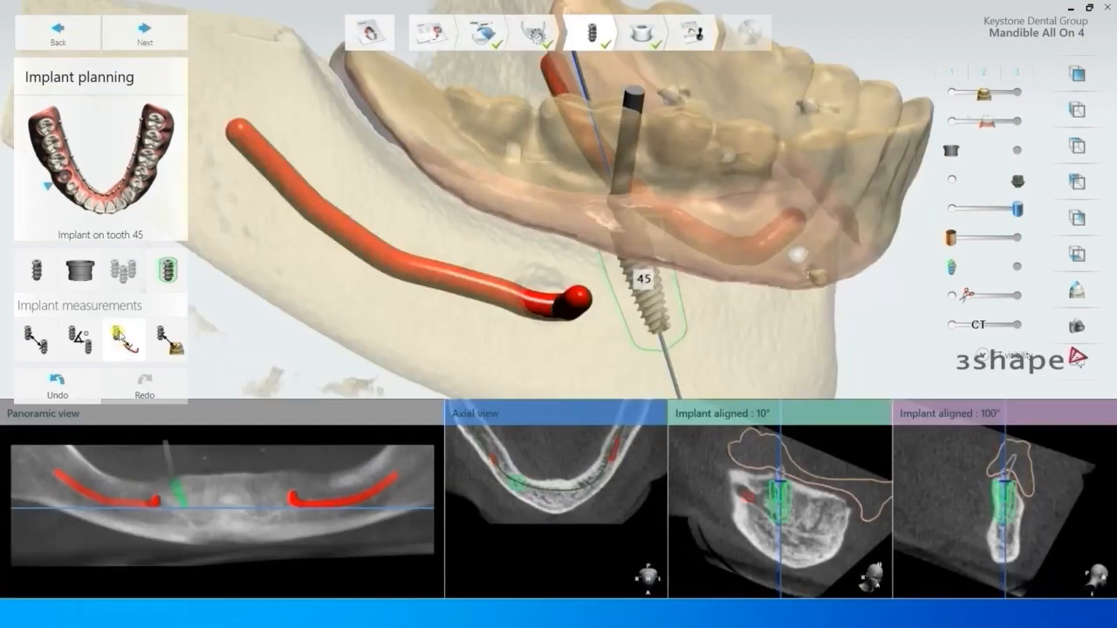
# - Measure the distance between the tooth 45 implant and the nerve, starting a distance measurement at the implant in the aligned slice
pyautogui.click(119, 333)
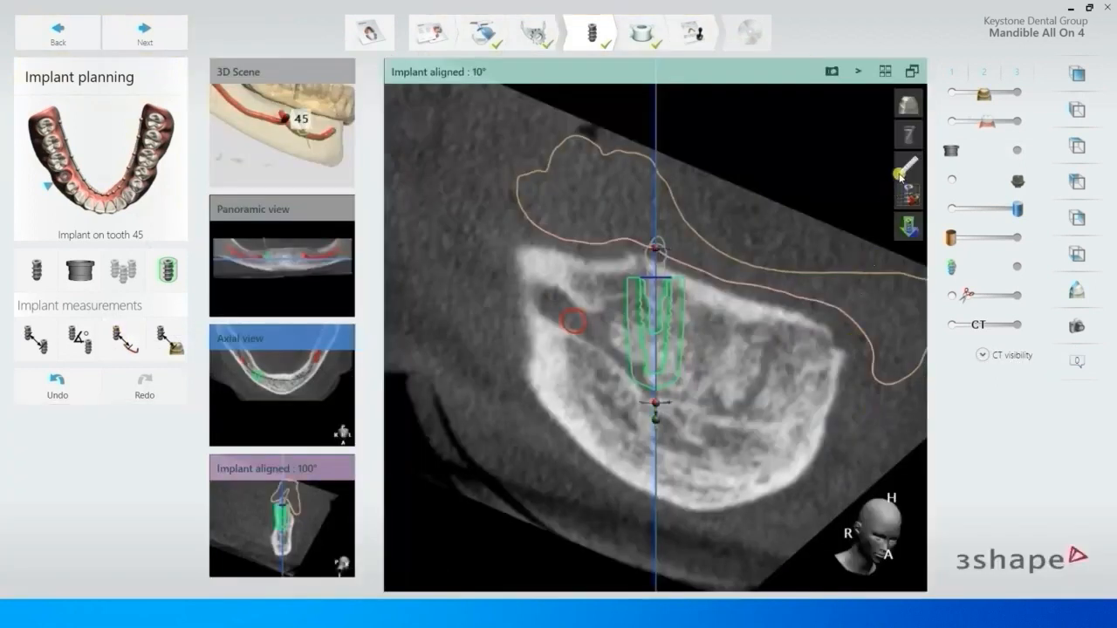
pyautogui.moveTo(904, 169)
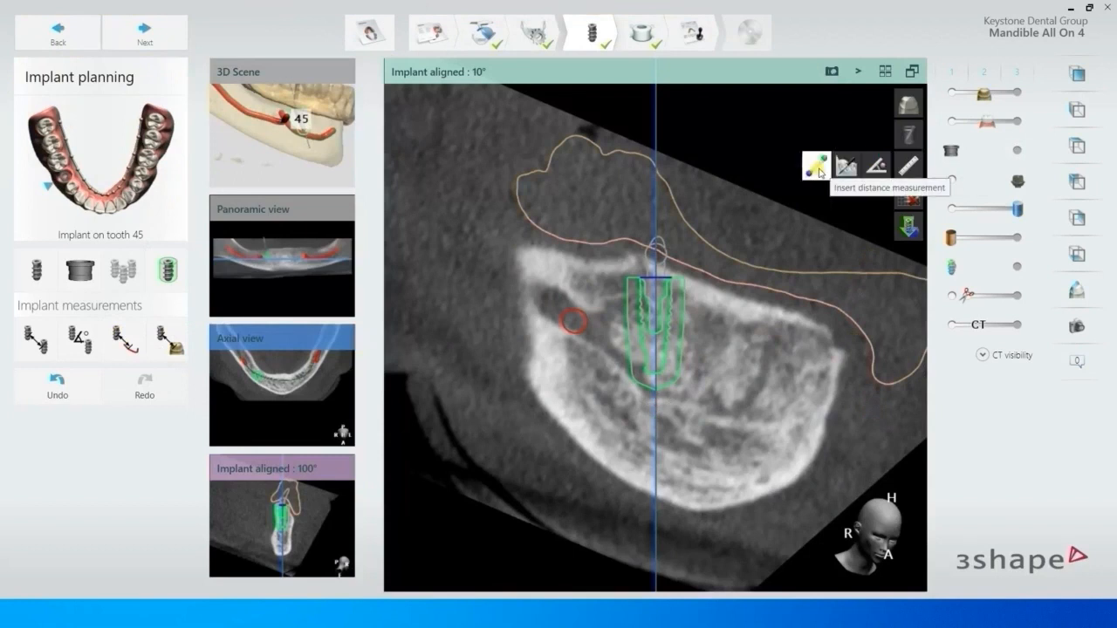
pyautogui.click(818, 170)
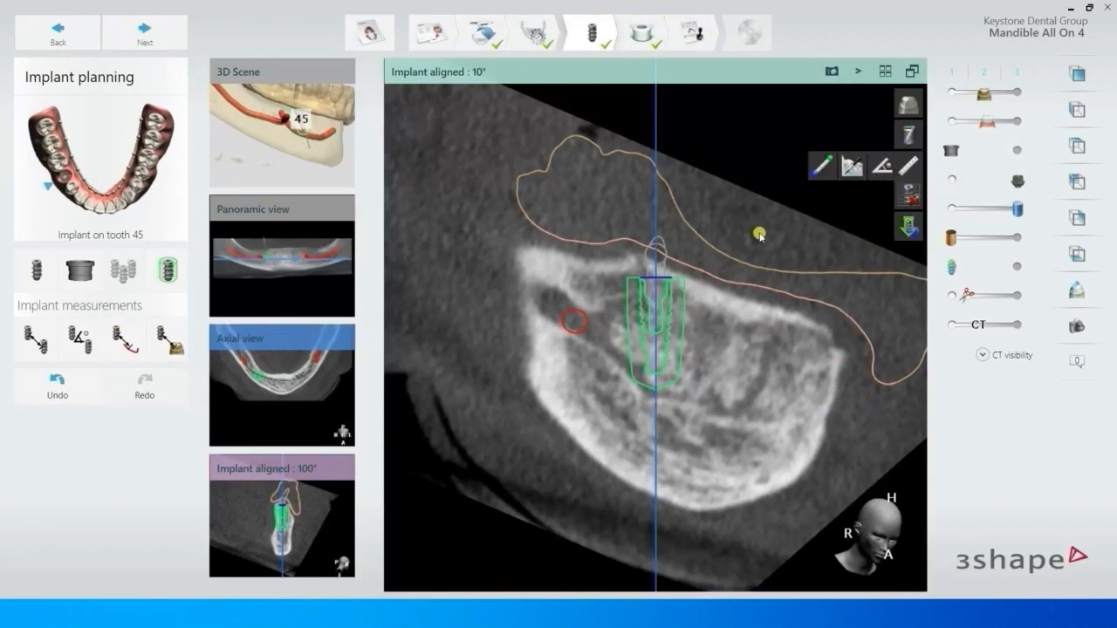
pyautogui.click(640, 340)
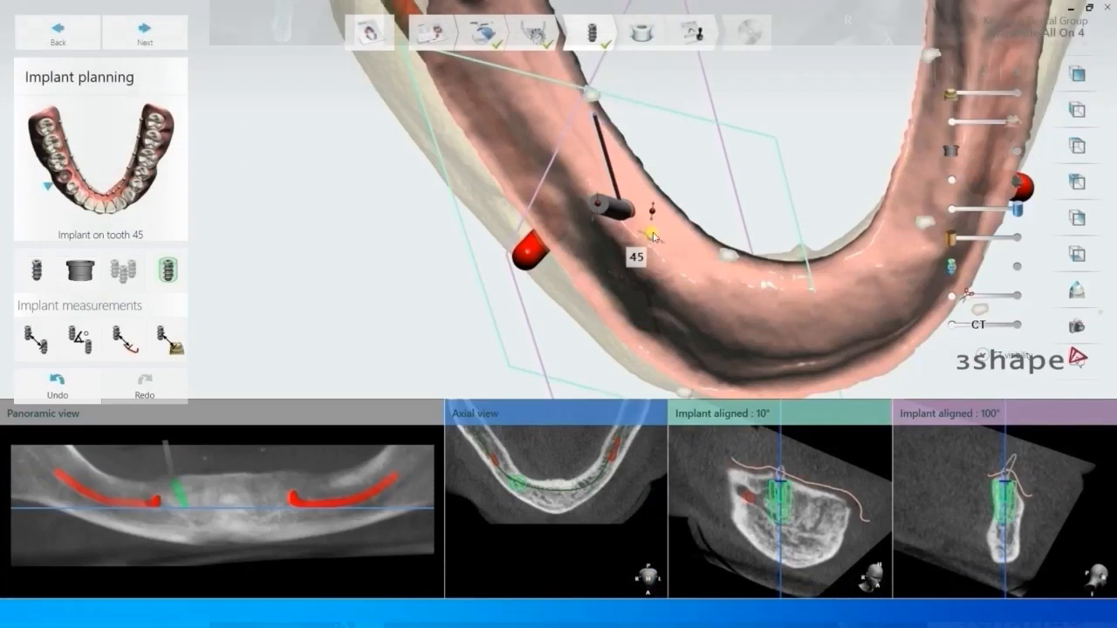
# - Adjust the tooth 45 implant's orientation in the 3D scene and check the abutment's exit relative to the teeth
pyautogui.moveTo(653, 236); pyautogui.dragTo(640, 250)
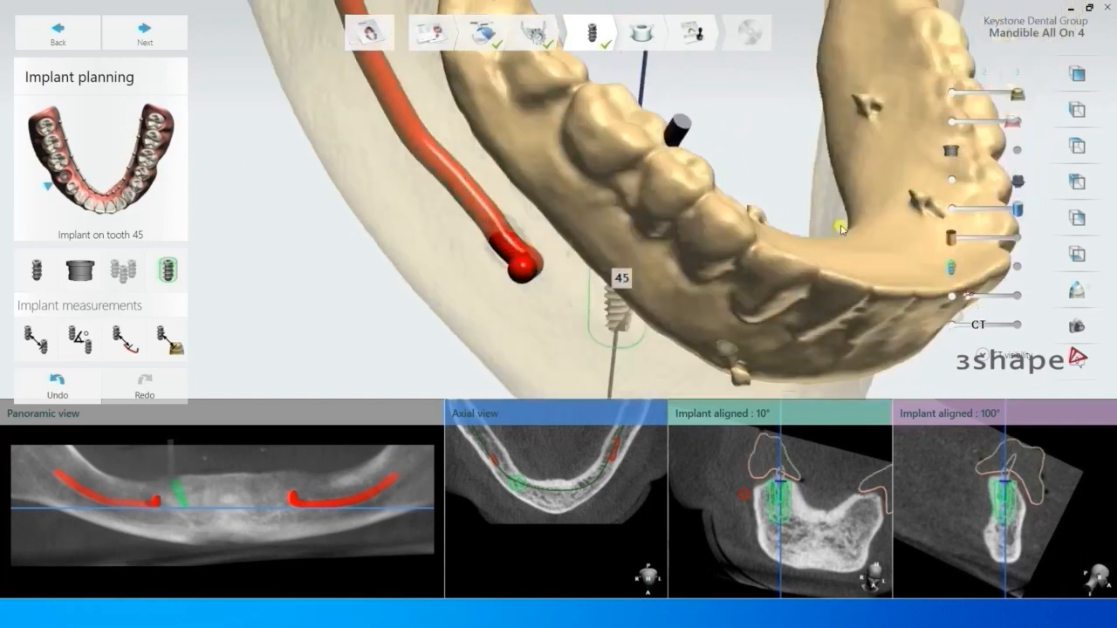
pyautogui.moveTo(842, 229); pyautogui.dragTo(738, 300, button='right')
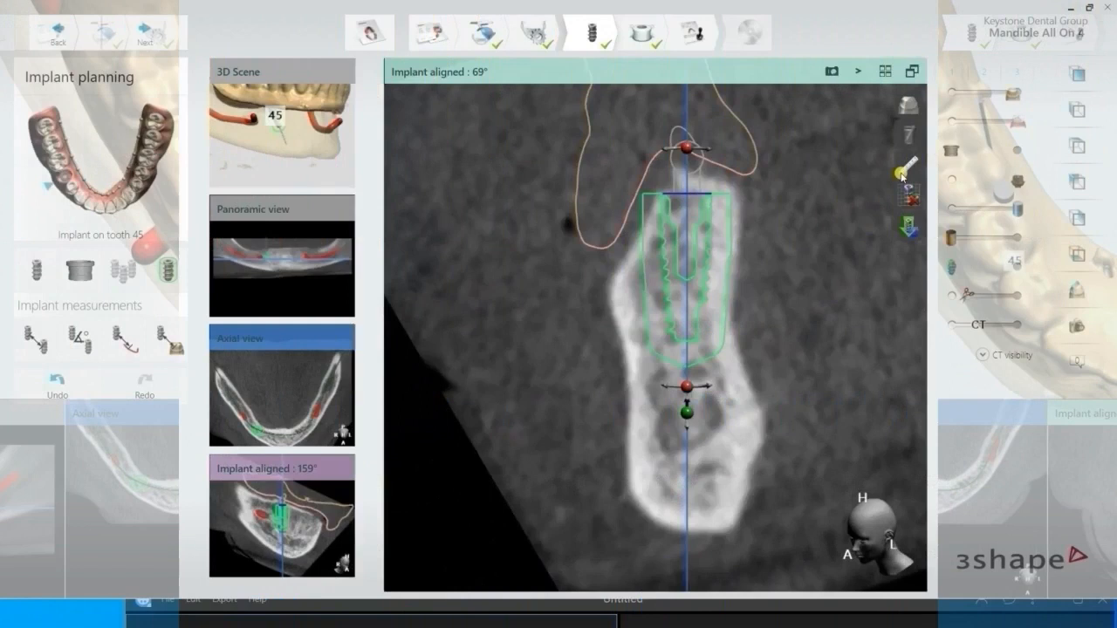
# - Measure bone density at three points in and around the tooth 45 implant, and the distance from the implant's top to the gum line
pyautogui.click(904, 171)
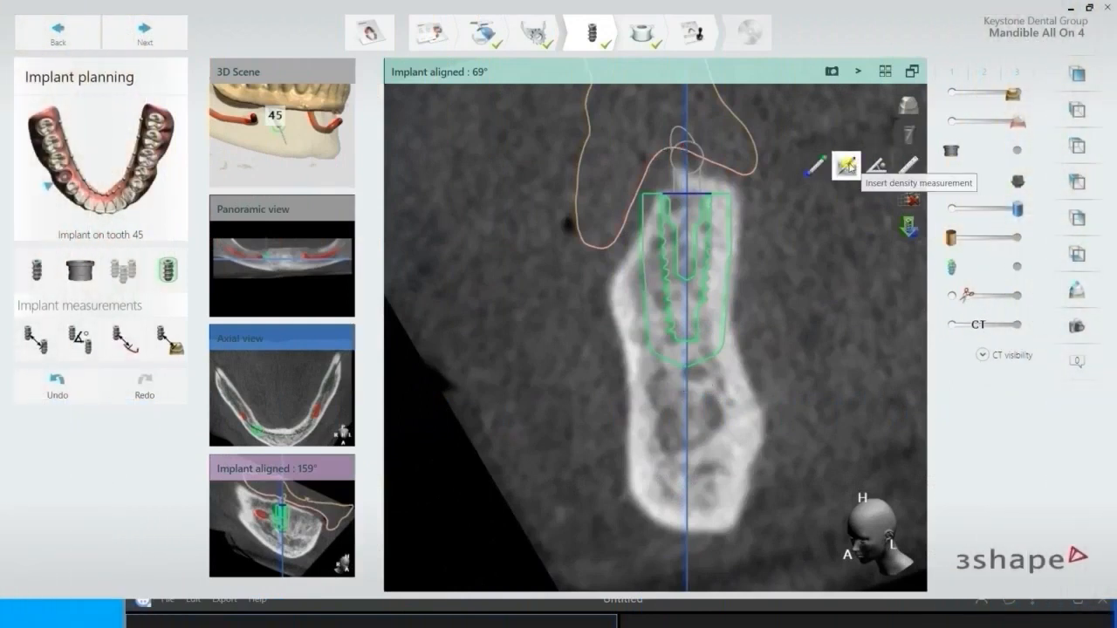
pyautogui.click(845, 166)
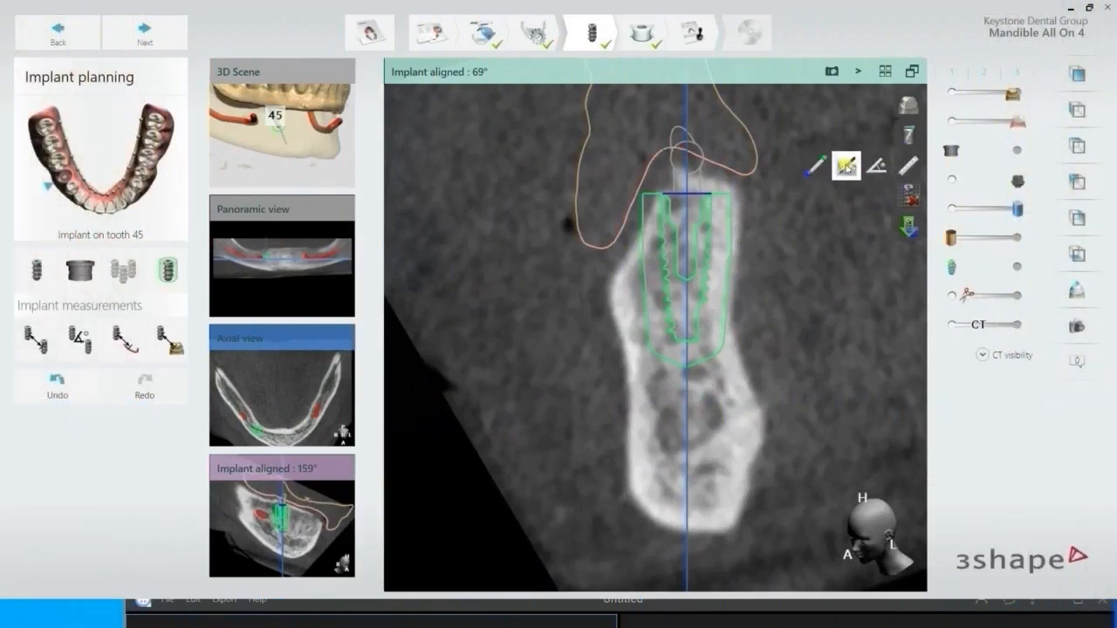
pyautogui.click(720, 269)
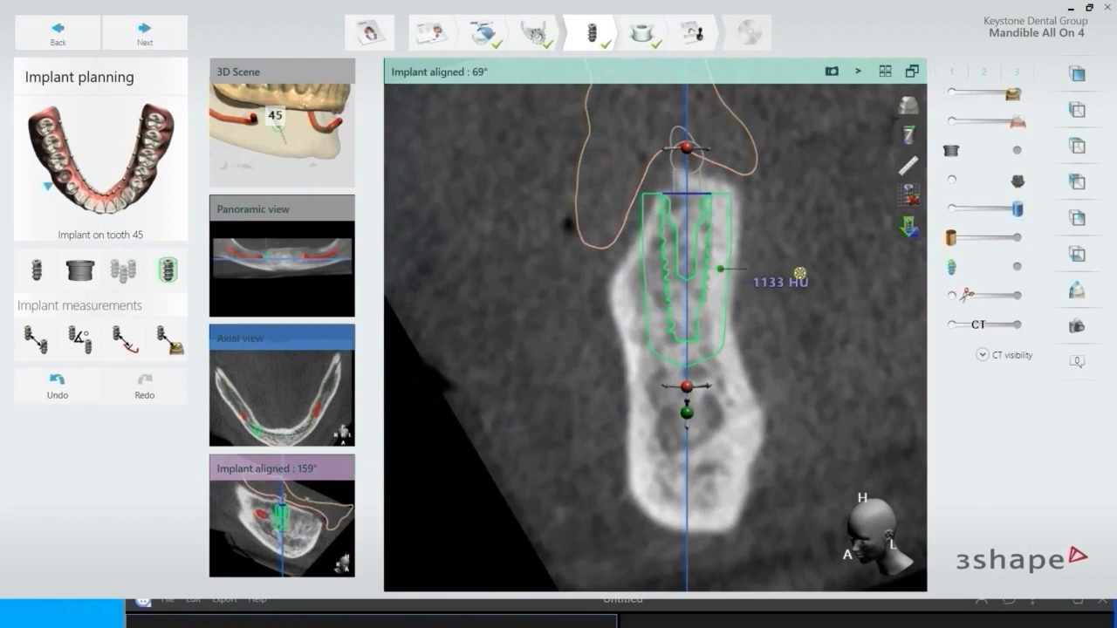
pyautogui.click(630, 298)
pyautogui.click(686, 325)
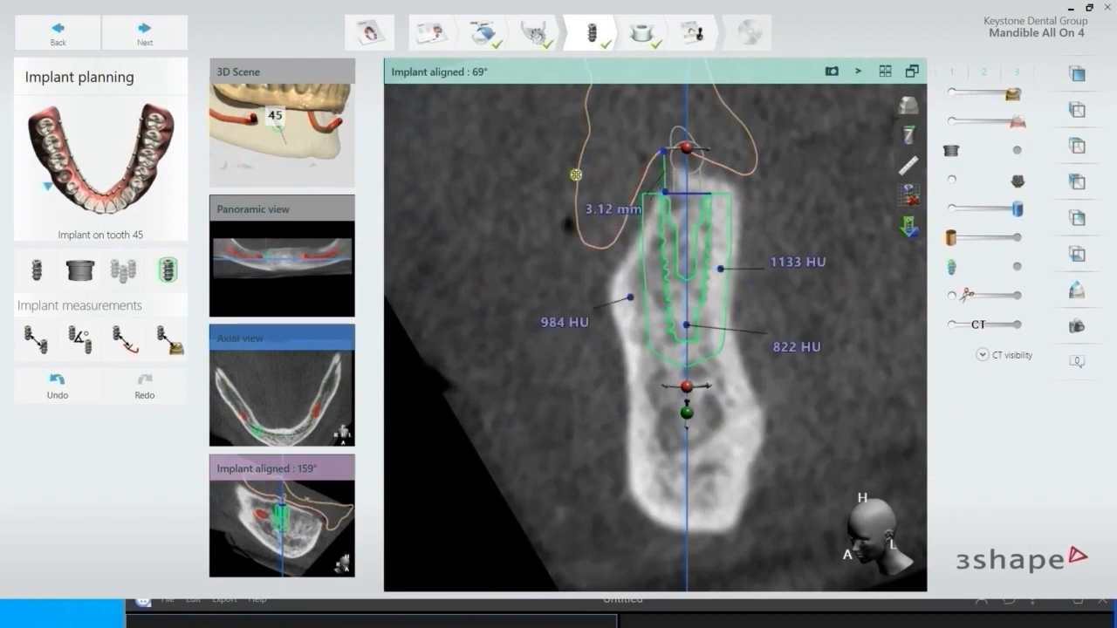
pyautogui.click(535, 149)
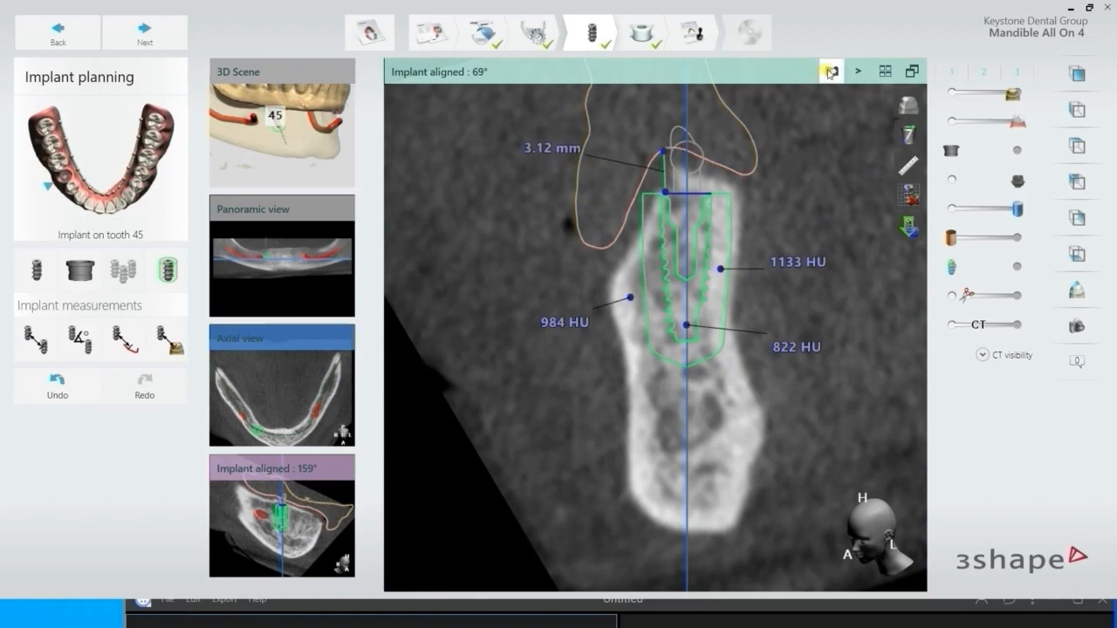
# - Capture the implant-aligned slice of the tooth 45 implant with its measurements and enter a comment for it
pyautogui.click(829, 73)
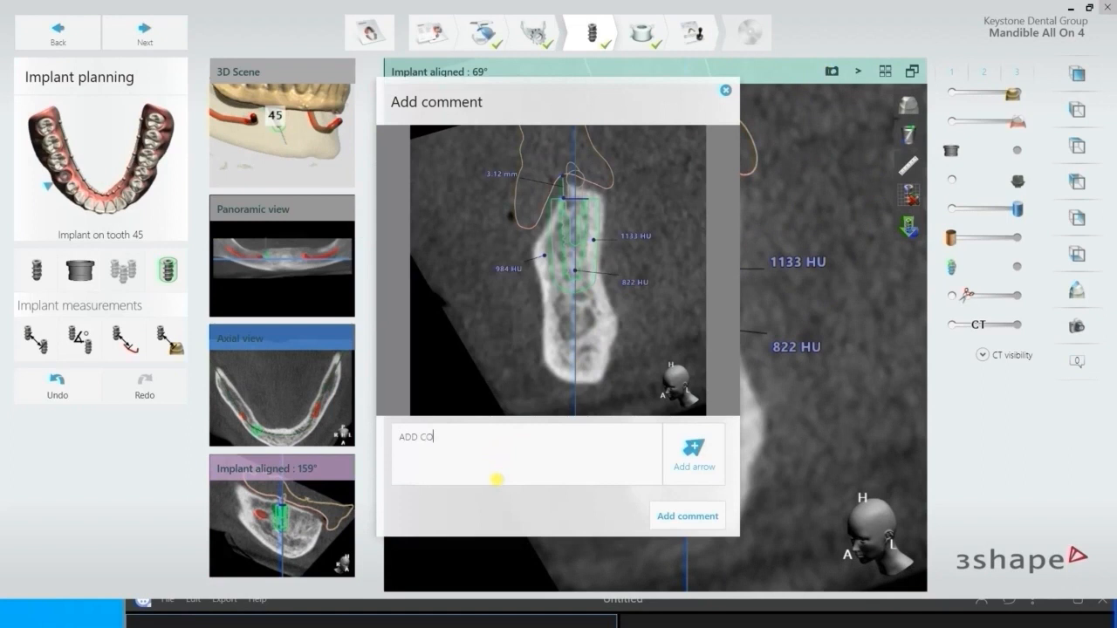
pyautogui.write('N')
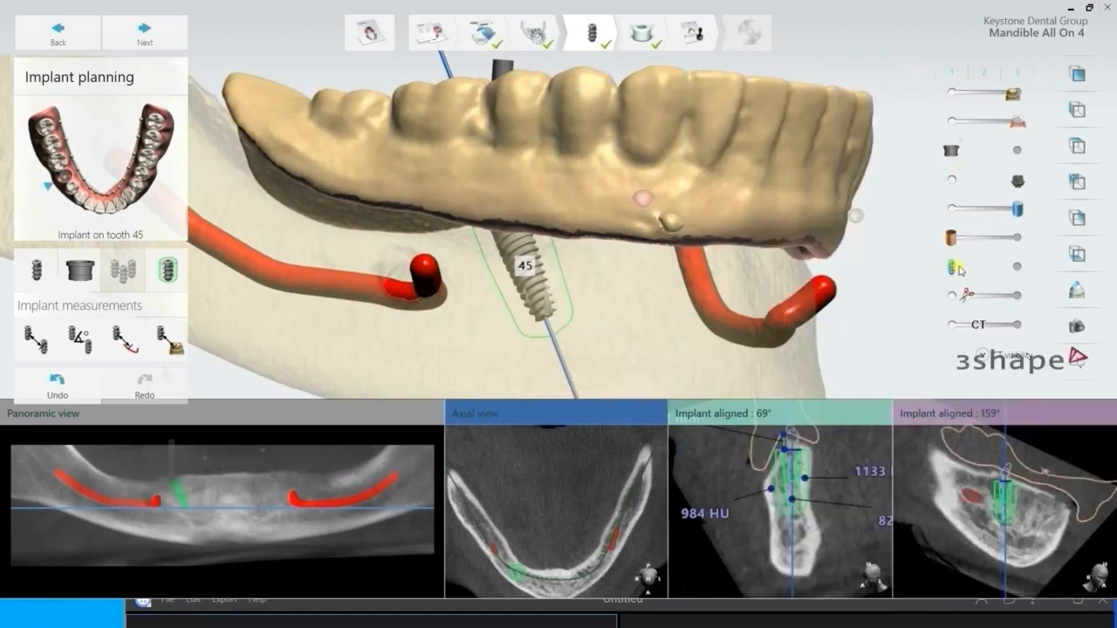
# - Section the 3D model at the tooth 45 implant and examine its bone density colour map
pyautogui.click(950, 296)
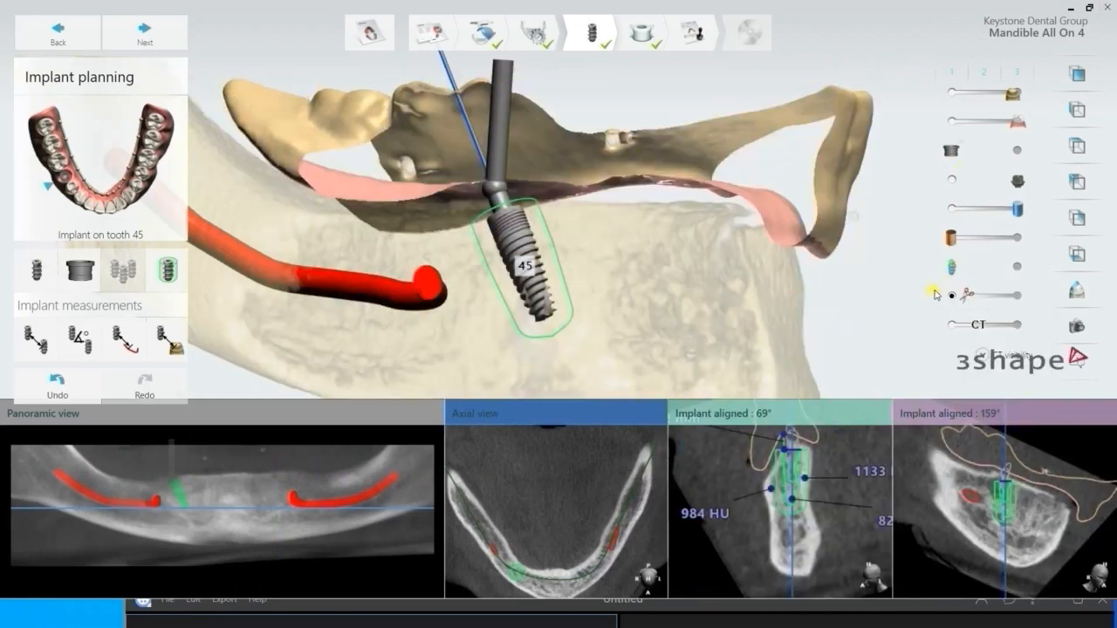
pyautogui.moveTo(768, 285); pyautogui.dragTo(843, 281, button='right')
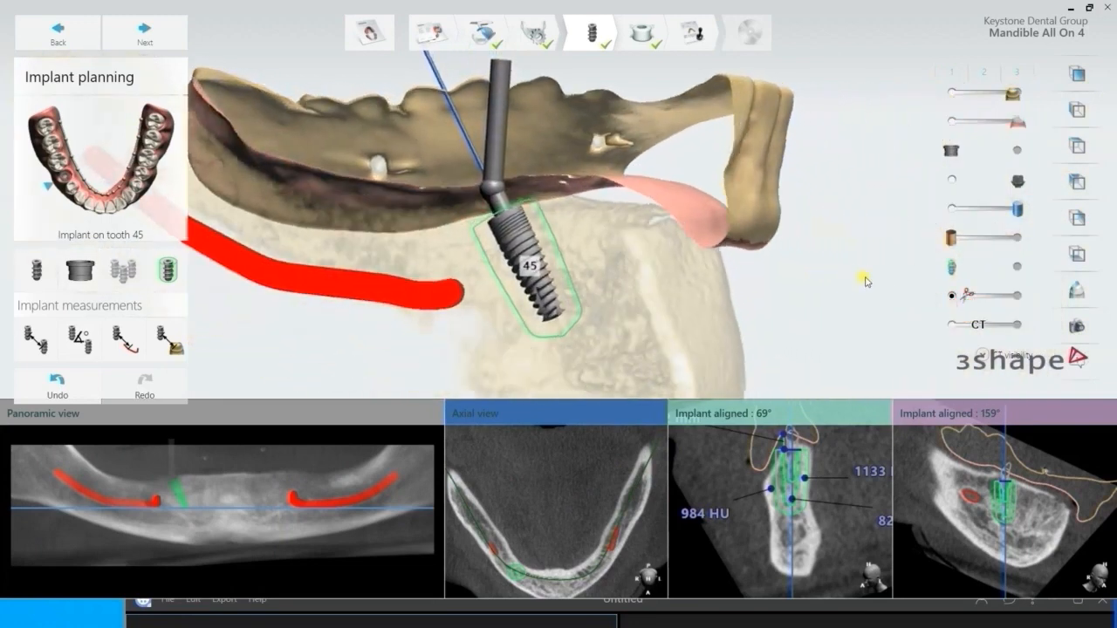
pyautogui.moveTo(591, 321); pyautogui.dragTo(790, 294, button='right')
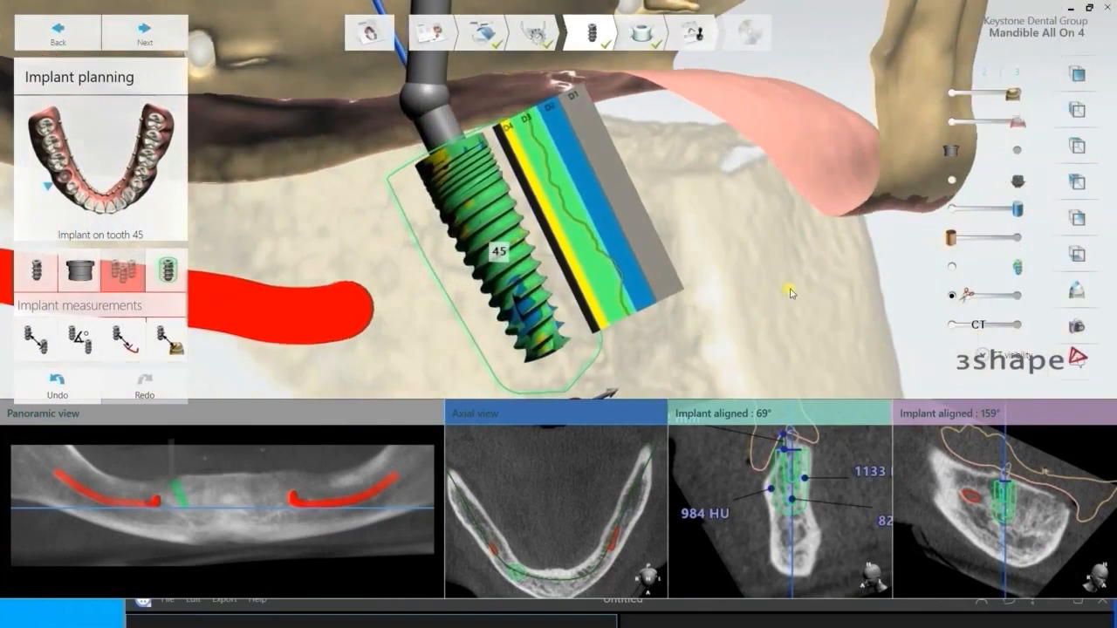
pyautogui.click(951, 268)
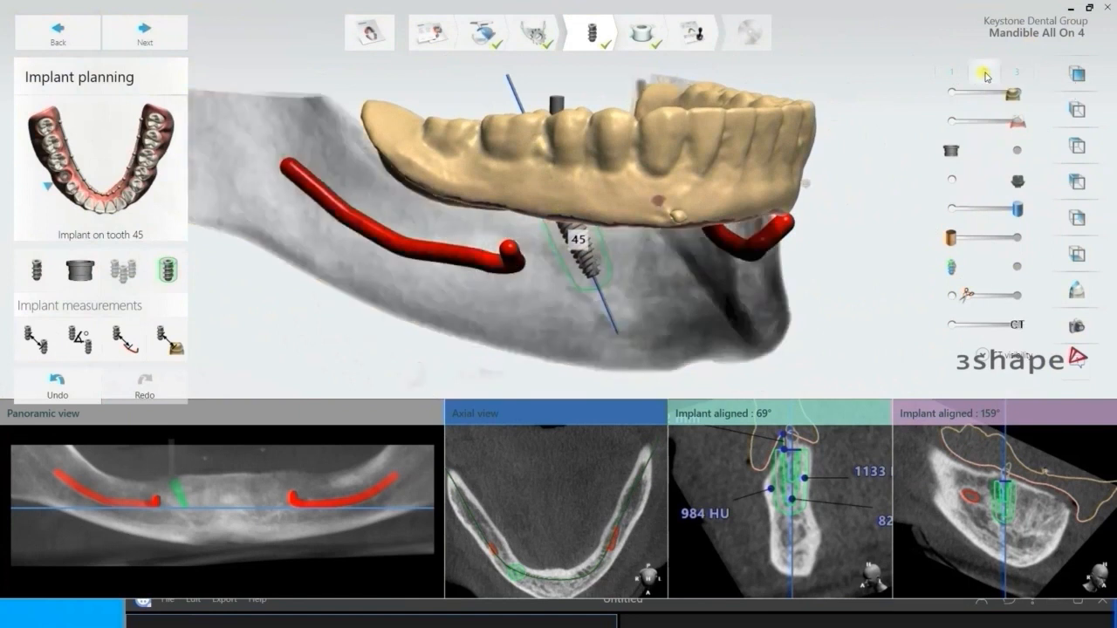
# - Turn off the implant-aligned plane and move the cross-section to the tooth 42 site, with the teeth scan shown at full opacity
pyautogui.click(985, 74)
pyautogui.click(1019, 91)
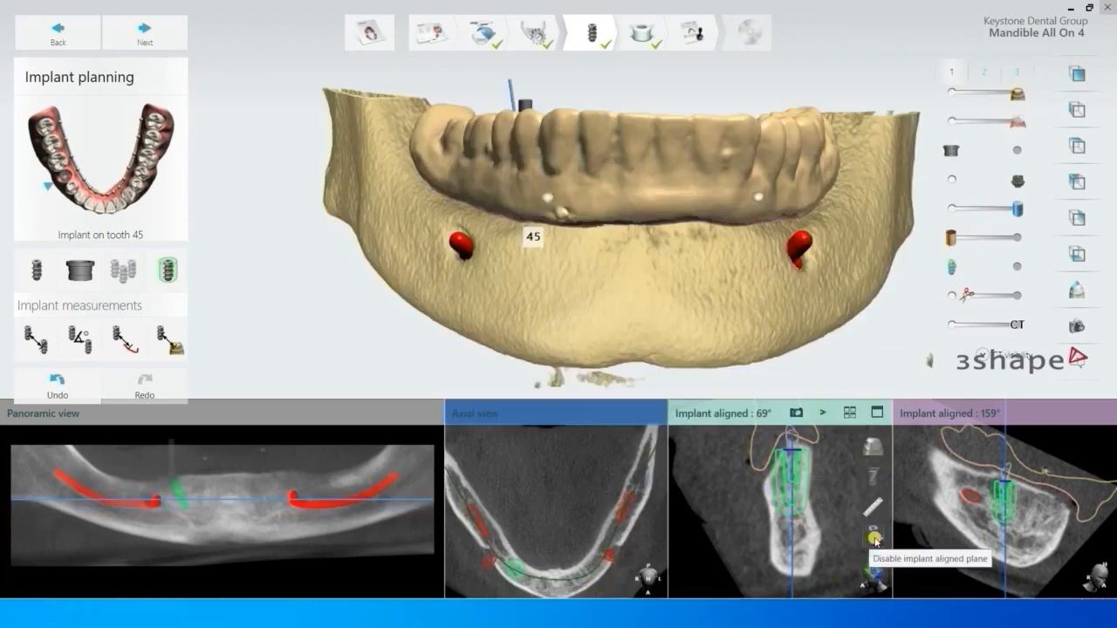
pyautogui.click(874, 538)
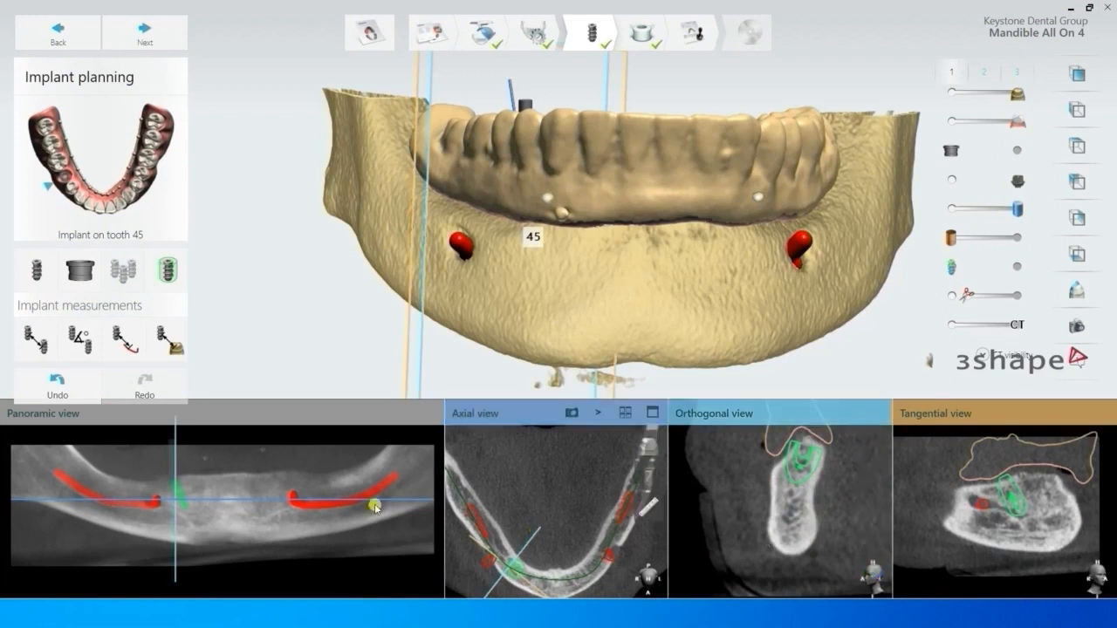
pyautogui.click(215, 498)
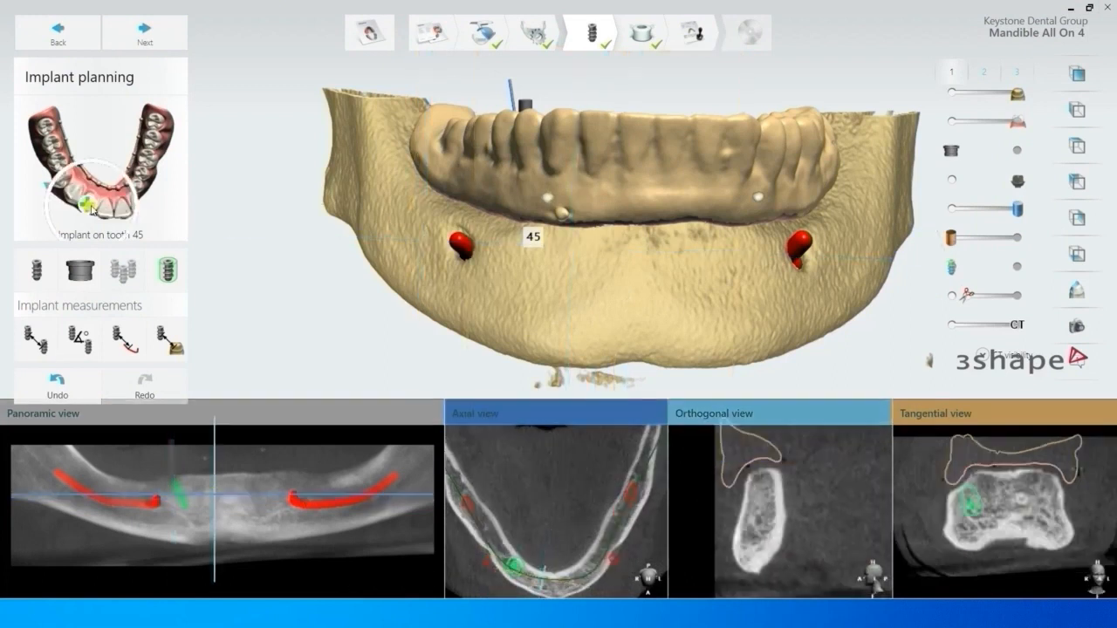
# - Place a 3.75 × 13.0 mm Paltop Dynamic implant on tooth 42 and extend its abutment upward through the teeth
pyautogui.click(91, 209)
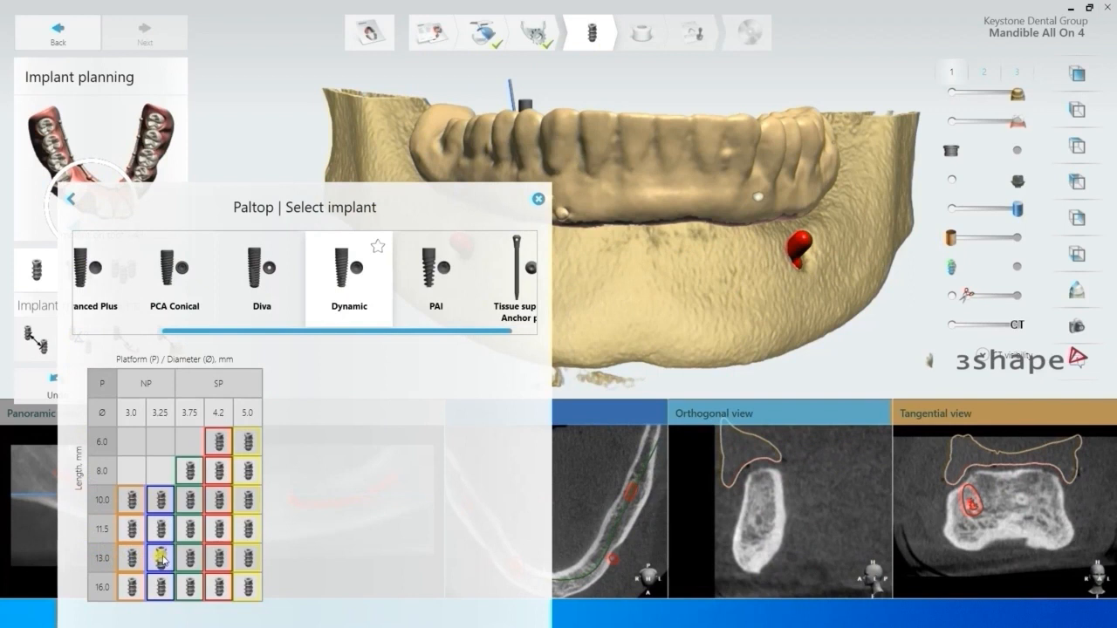
pyautogui.click(189, 558)
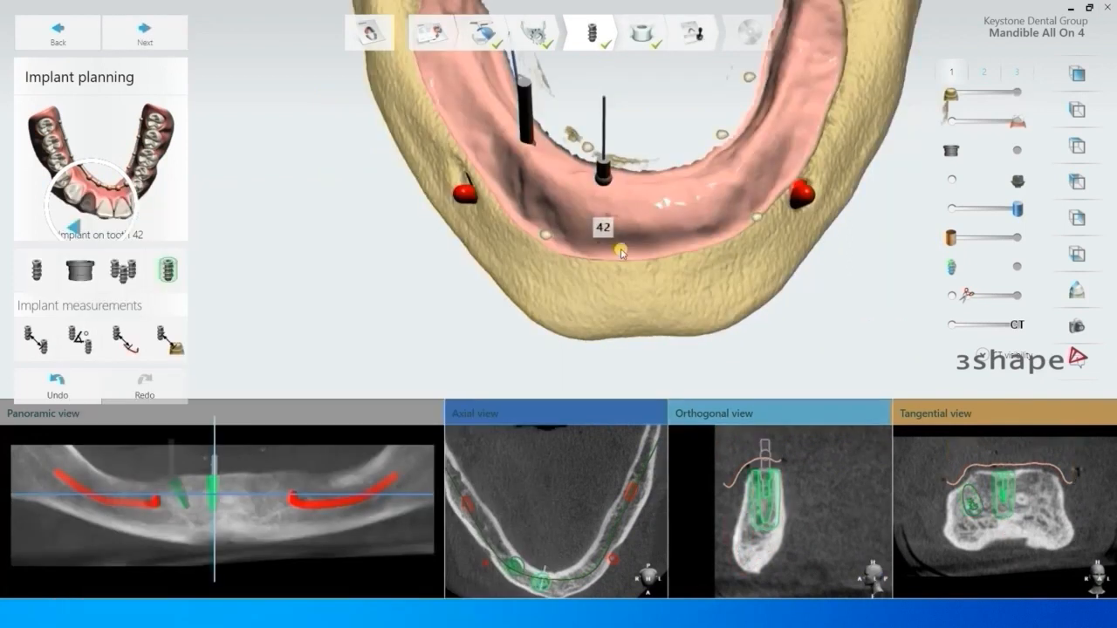
pyautogui.scroll(1, 621, 253)
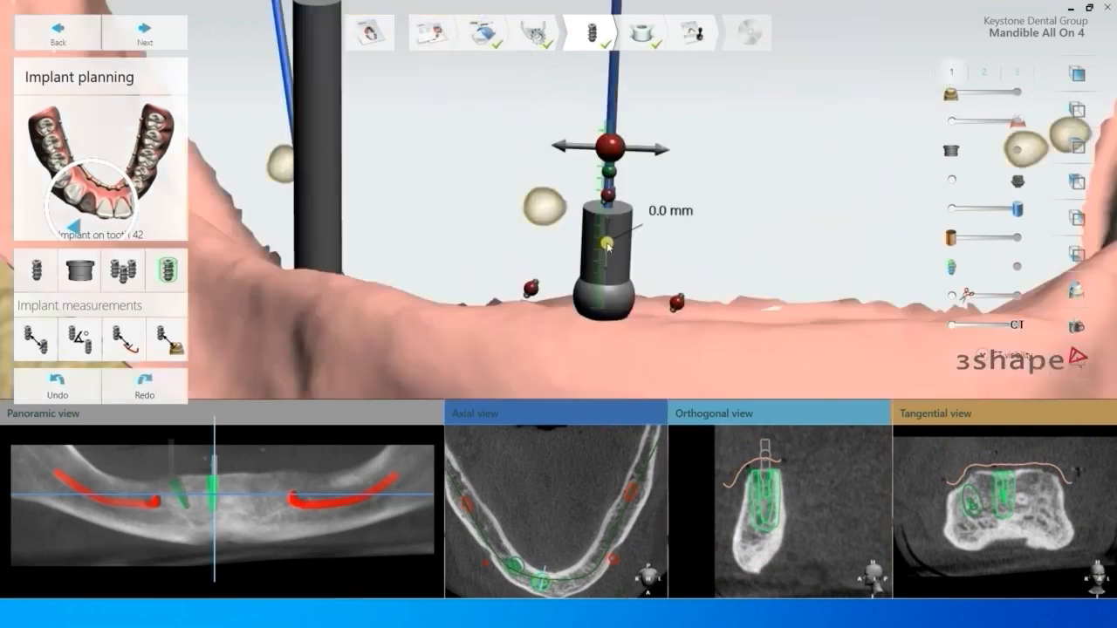
pyautogui.moveTo(602, 249)
pyautogui.mouseDown()
pyautogui.moveTo(601, 262)
pyautogui.moveTo(601, 249)
pyautogui.mouseUp()
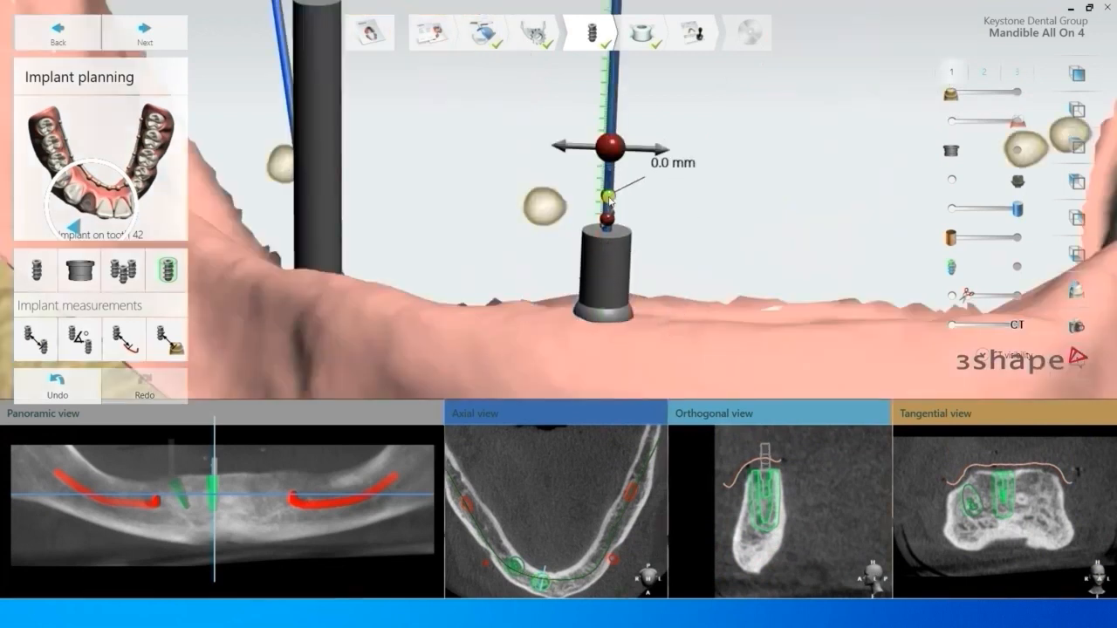
pyautogui.moveTo(611, 190); pyautogui.dragTo(614, 26)
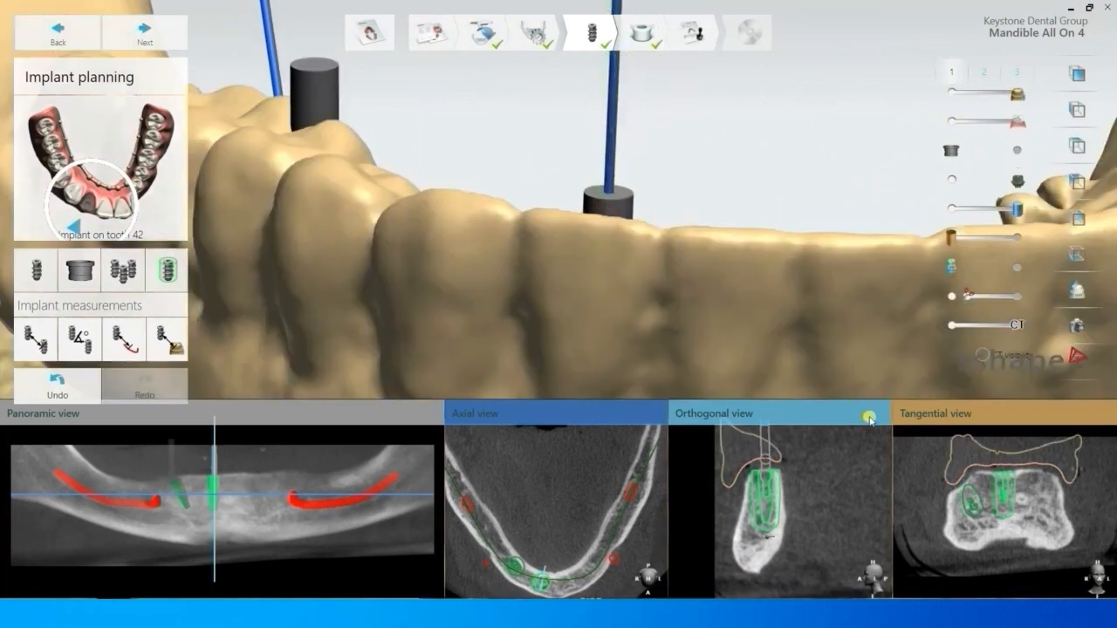
# - Tilt the tooth 42 implant in the enlarged orthogonal slice and fine-tune its apex in the implant-aligned plane
pyautogui.click(876, 415)
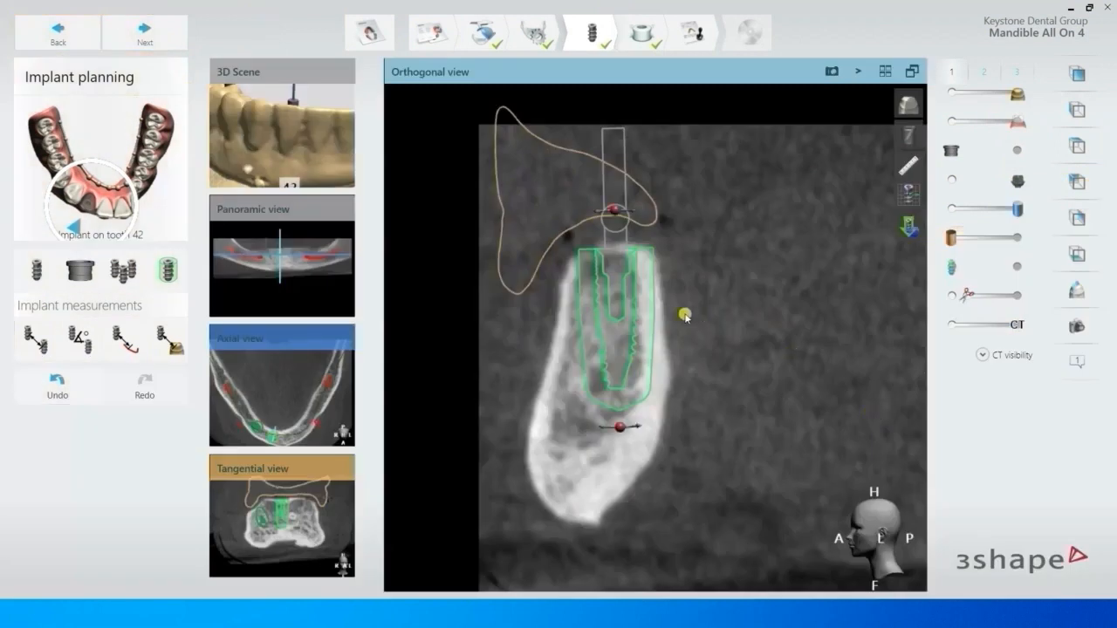
pyautogui.moveTo(616, 214); pyautogui.dragTo(597, 213)
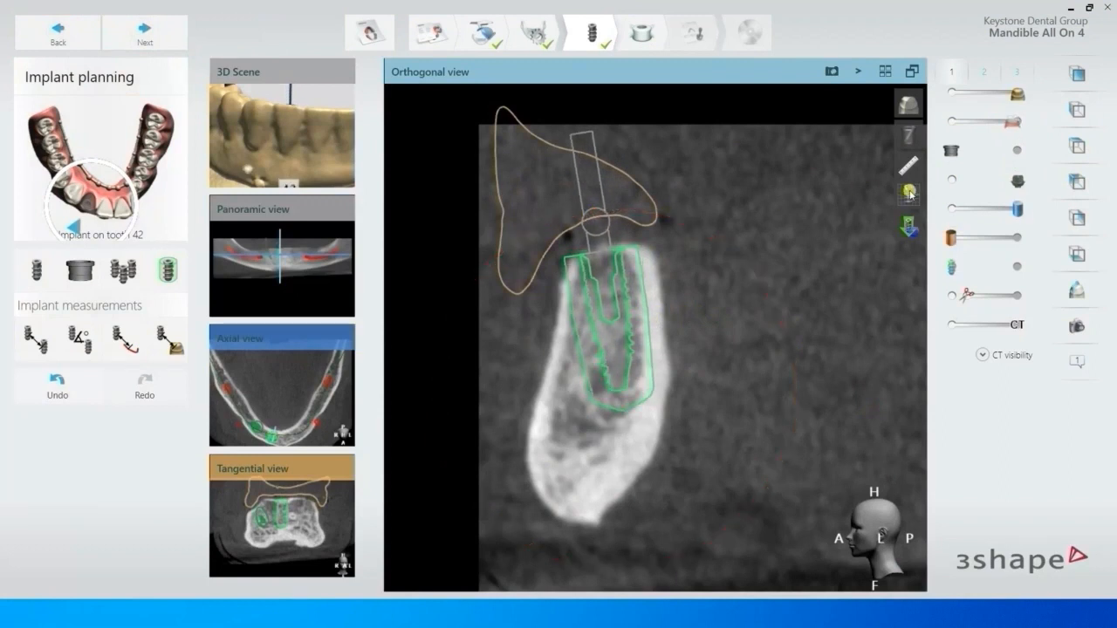
pyautogui.click(909, 192)
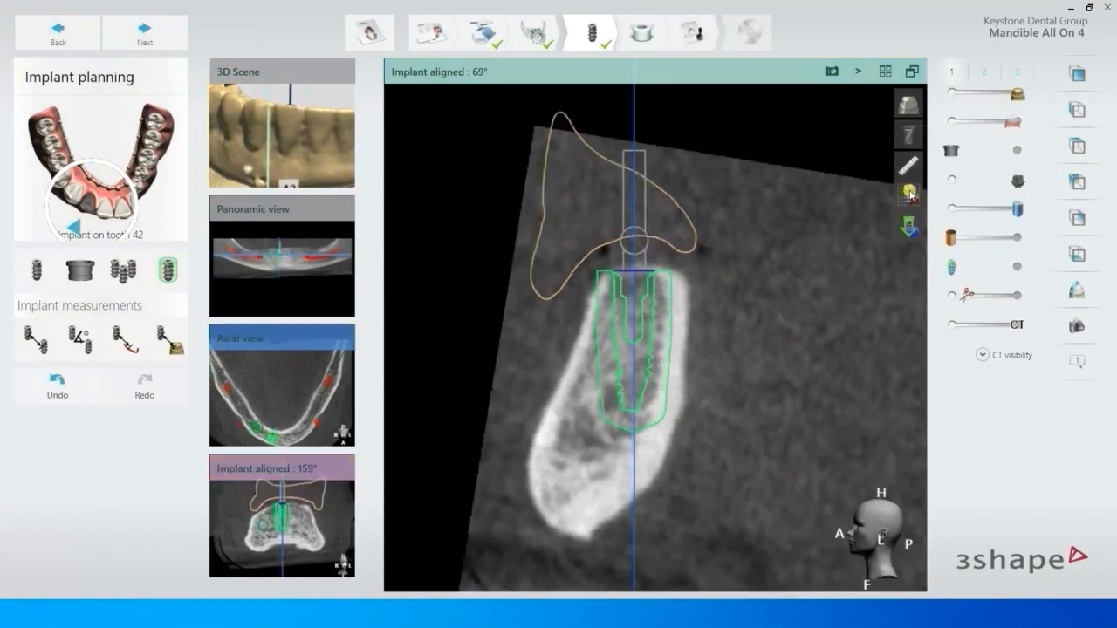
pyautogui.moveTo(640, 452); pyautogui.dragTo(643, 455)
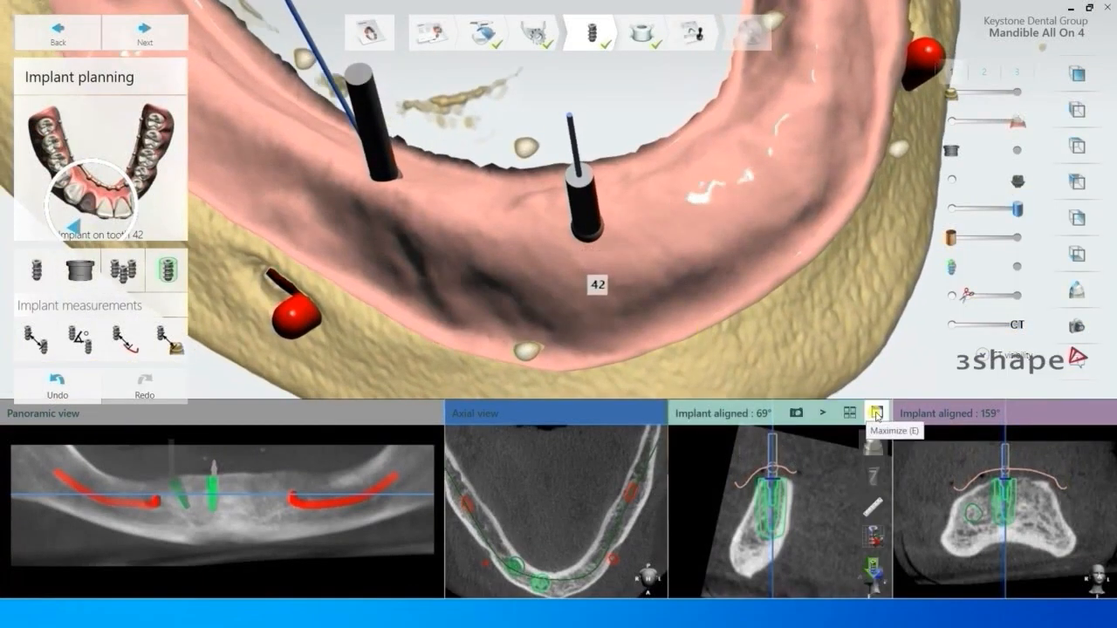
# - Measure in the aligned slice the distance from the tooth 42 implant's top to the gum line and the tooth height in front of the abutment
pyautogui.click(876, 413)
pyautogui.moveTo(907, 164)
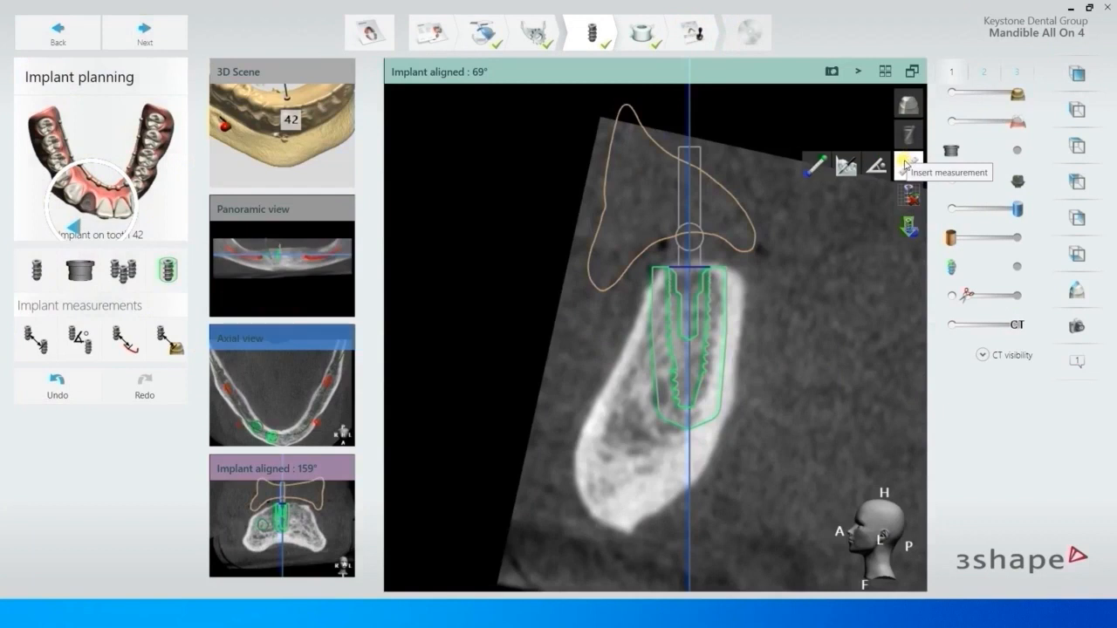
pyautogui.click(818, 167)
pyautogui.click(667, 266)
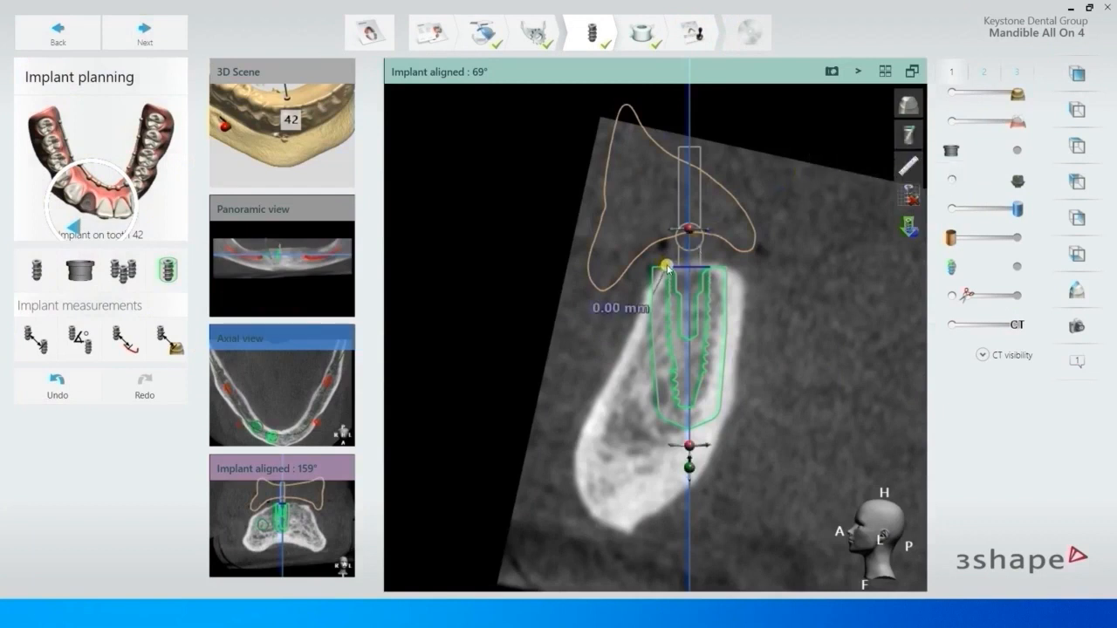
pyautogui.click(668, 242)
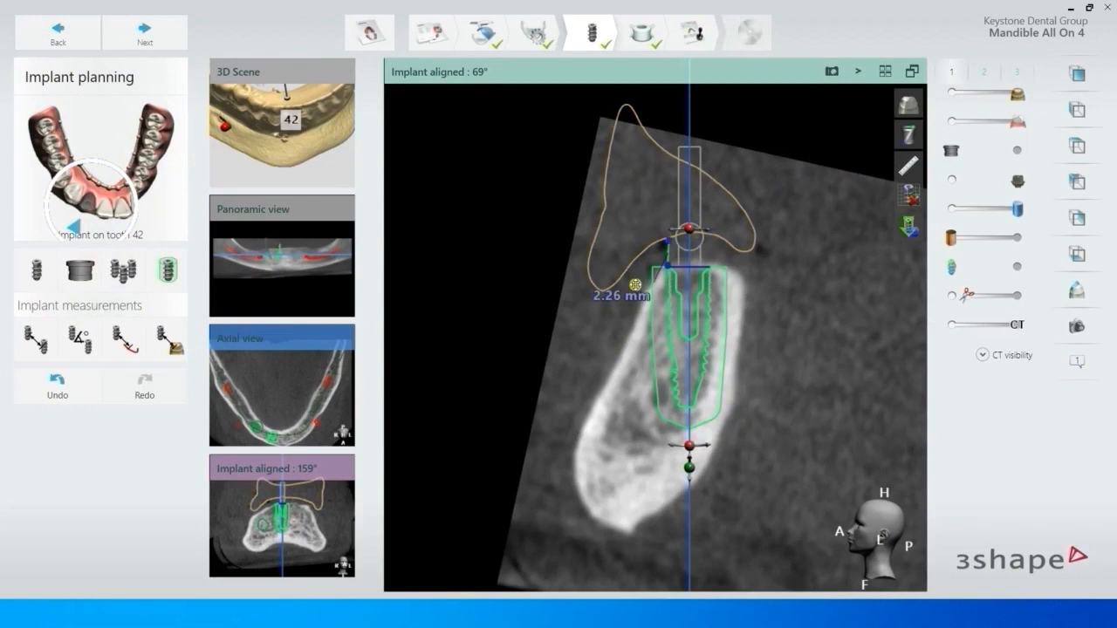
pyautogui.moveTo(621, 294); pyautogui.dragTo(582, 244)
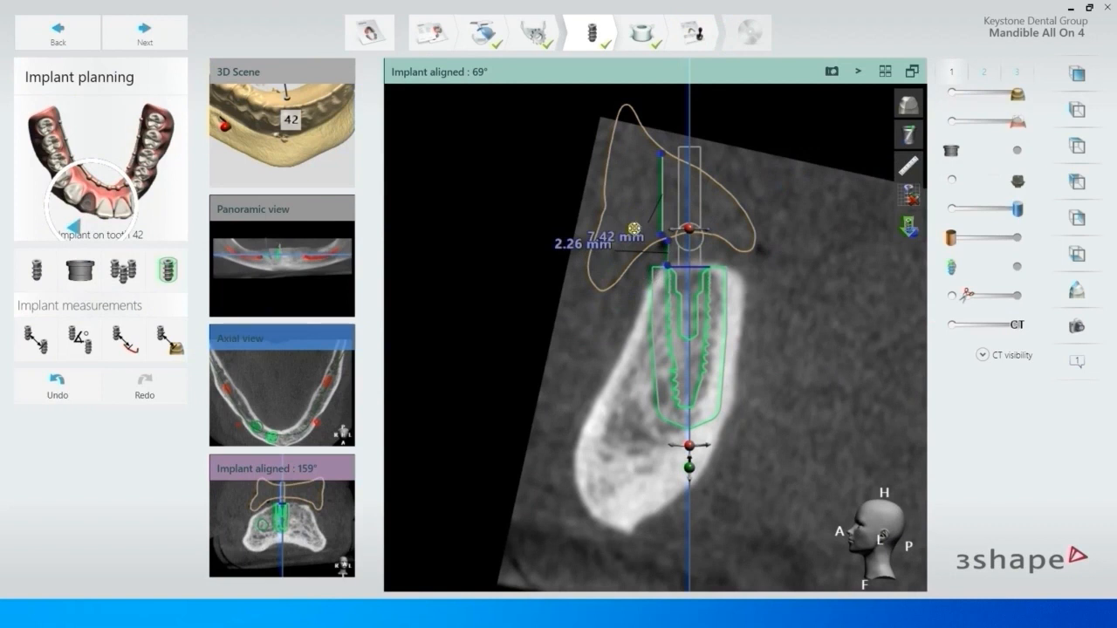
pyautogui.moveTo(634, 229); pyautogui.dragTo(623, 187)
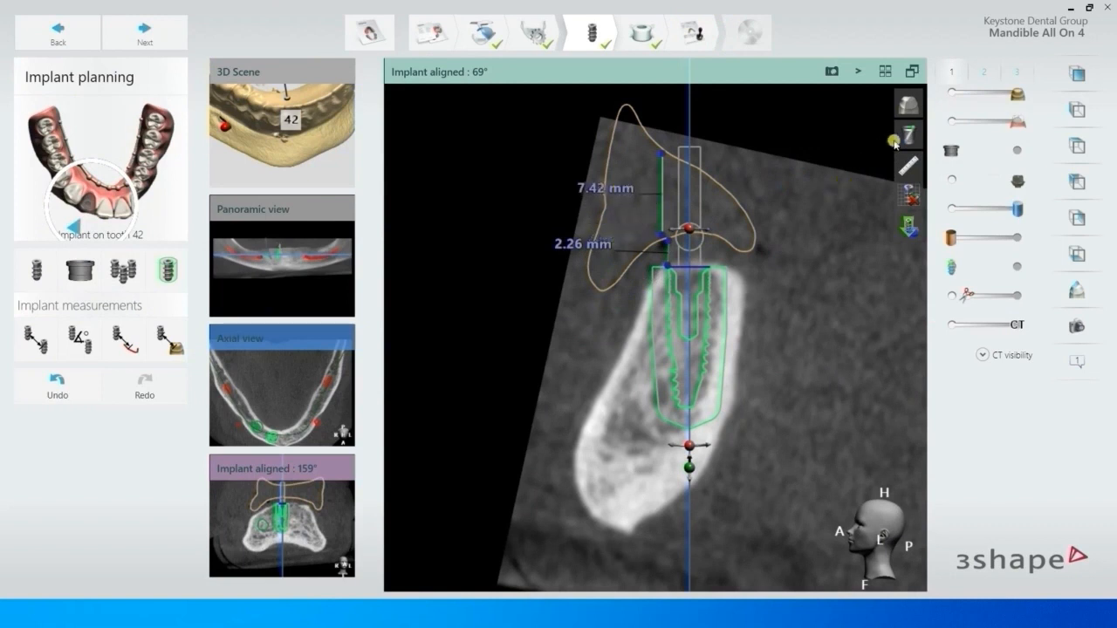
# - Measure the tooth height behind the tooth 42 abutment in the aligned slice and place the label clear of the teeth
pyautogui.moveTo(906, 163)
pyautogui.click(818, 164)
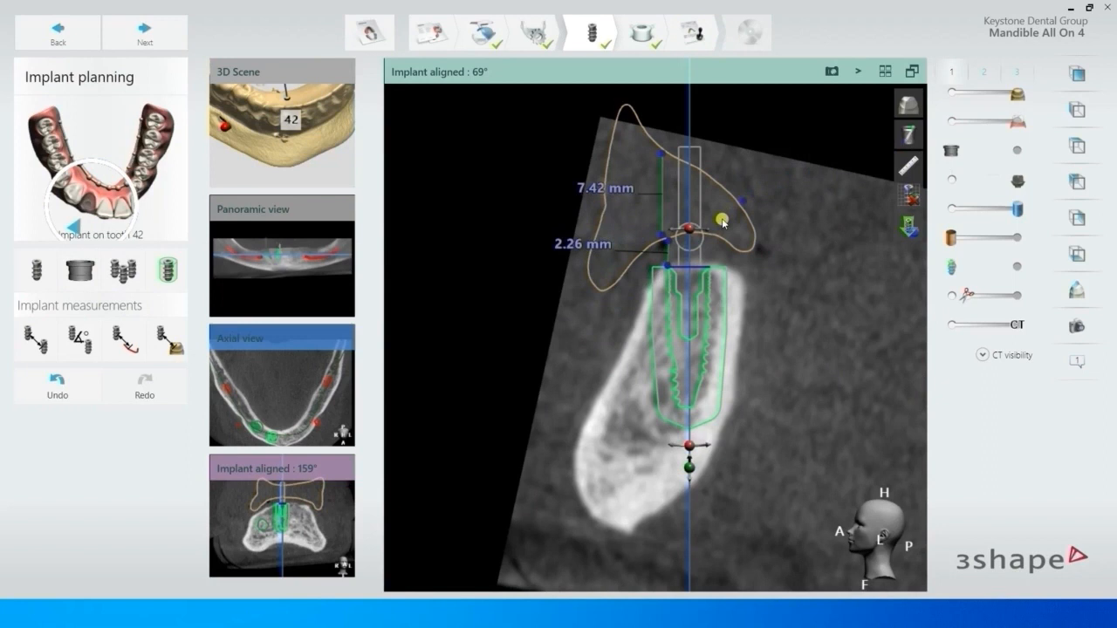
pyautogui.click(709, 233)
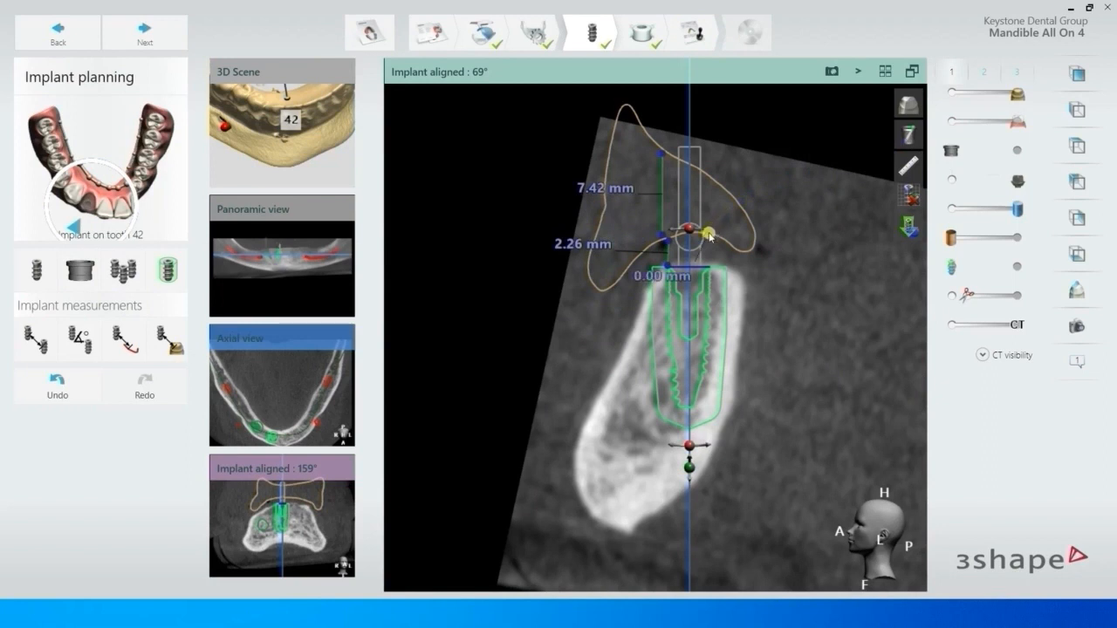
pyautogui.click(706, 178)
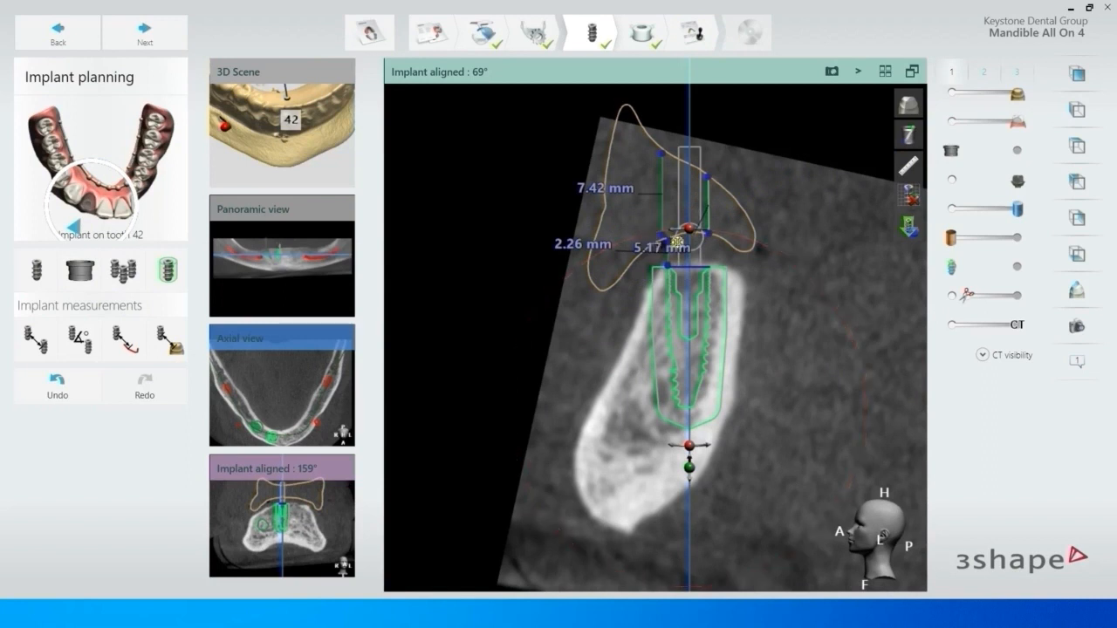
pyautogui.click(781, 193)
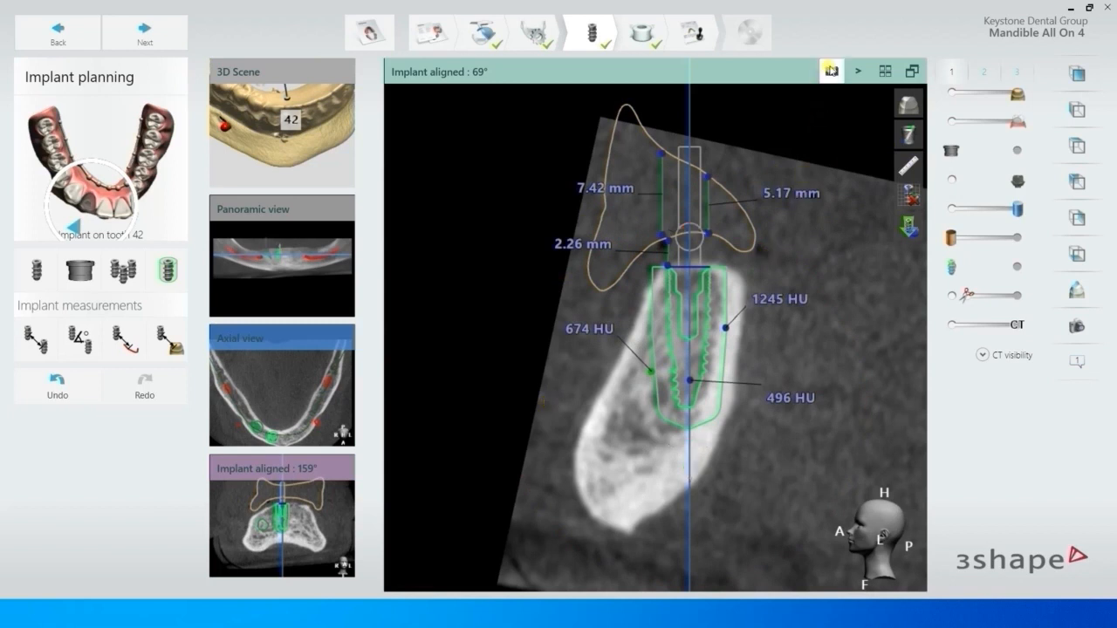
# - Capture the measured tooth 42 slice and save it with the comment "Implant 45"
pyautogui.click(831, 70)
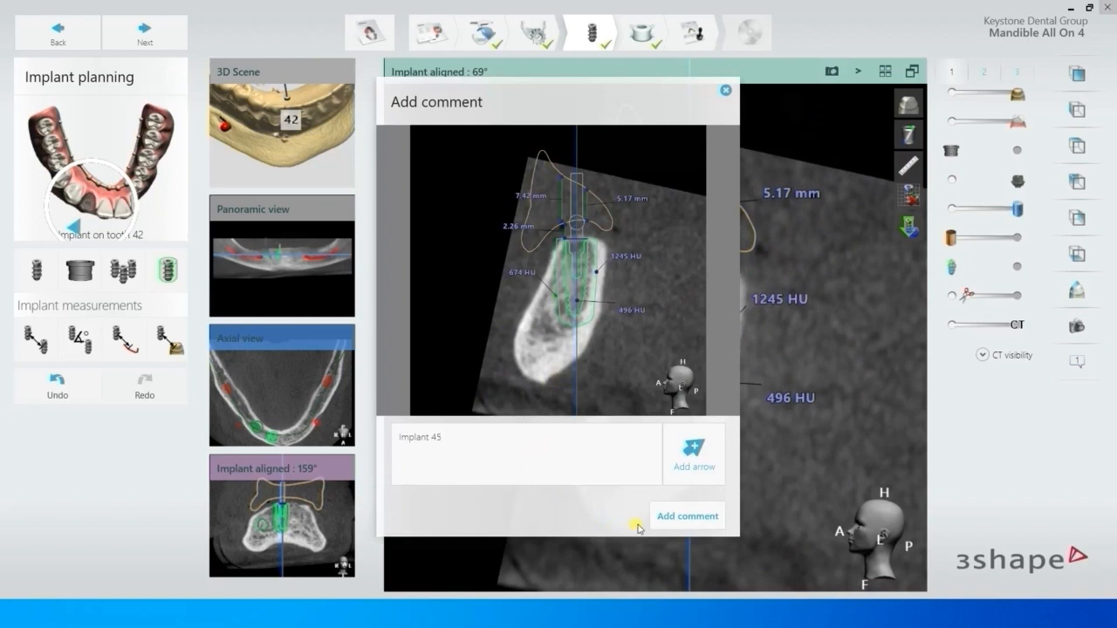
pyautogui.click(686, 516)
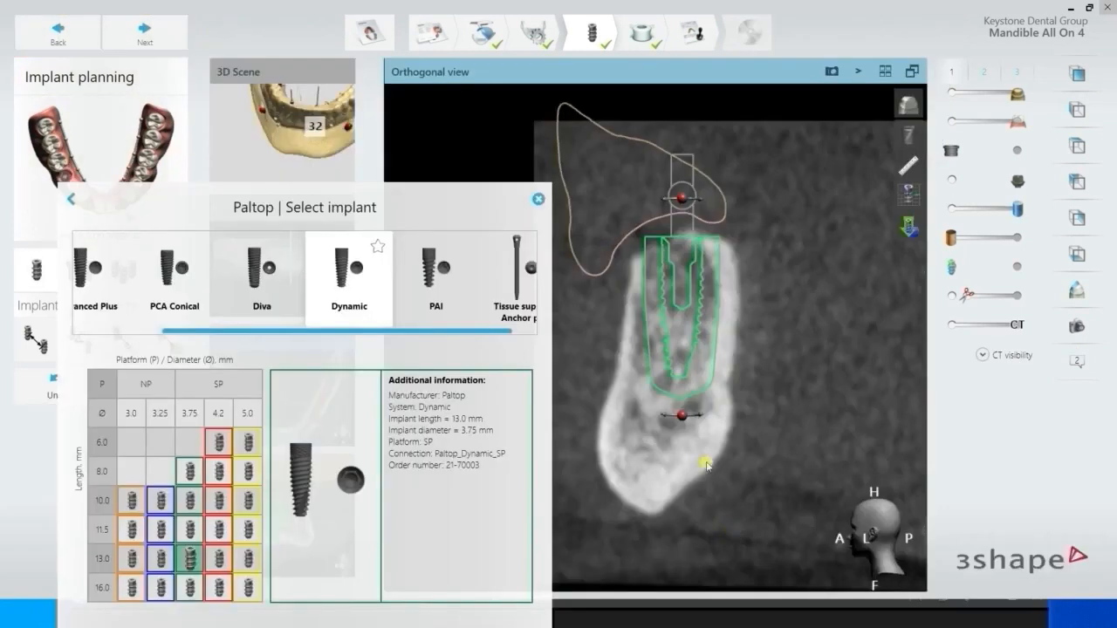
# - Keep the 3.75 × 13.0 mm Paltop Dynamic implant for tooth 32 and adjust its apex, showing the CT bone partly transparent
pyautogui.click(540, 200)
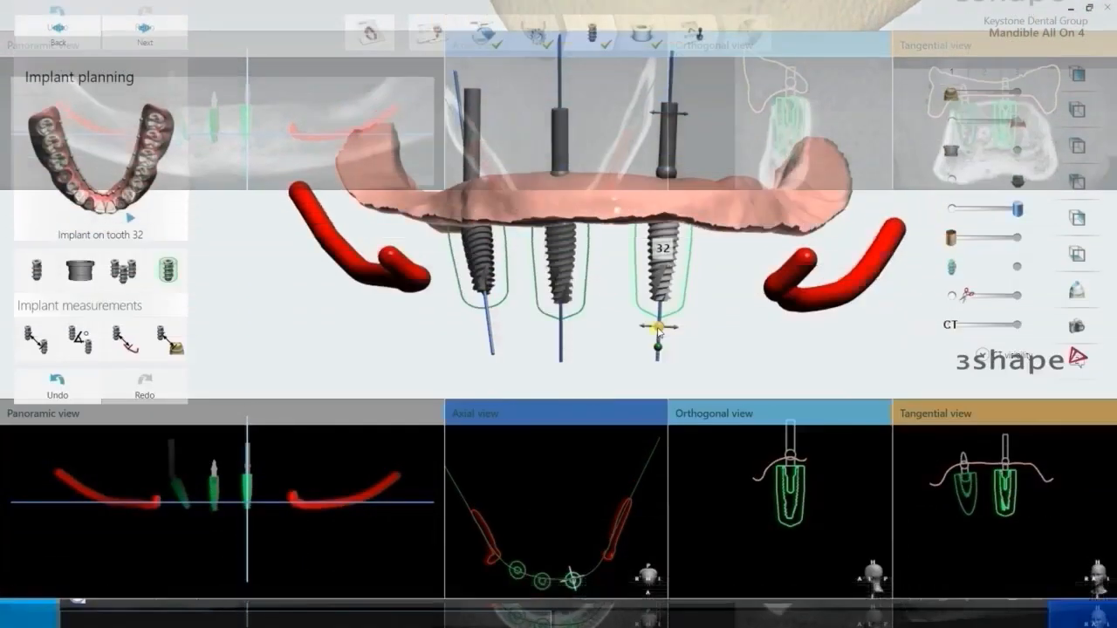
pyautogui.moveTo(658, 331); pyautogui.dragTo(664, 336)
pyautogui.click(977, 326)
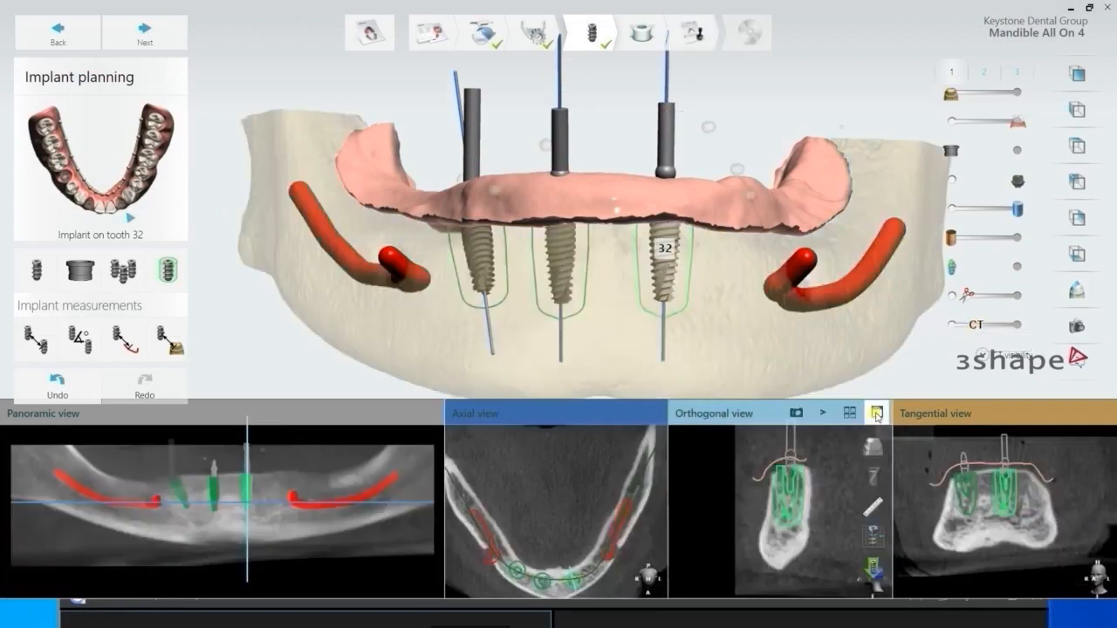
# - Tilt the tooth 32 abutment to 17.0° so it exits behind the front teeth, and check it in the enlarged orthogonal slice
pyautogui.click(868, 410)
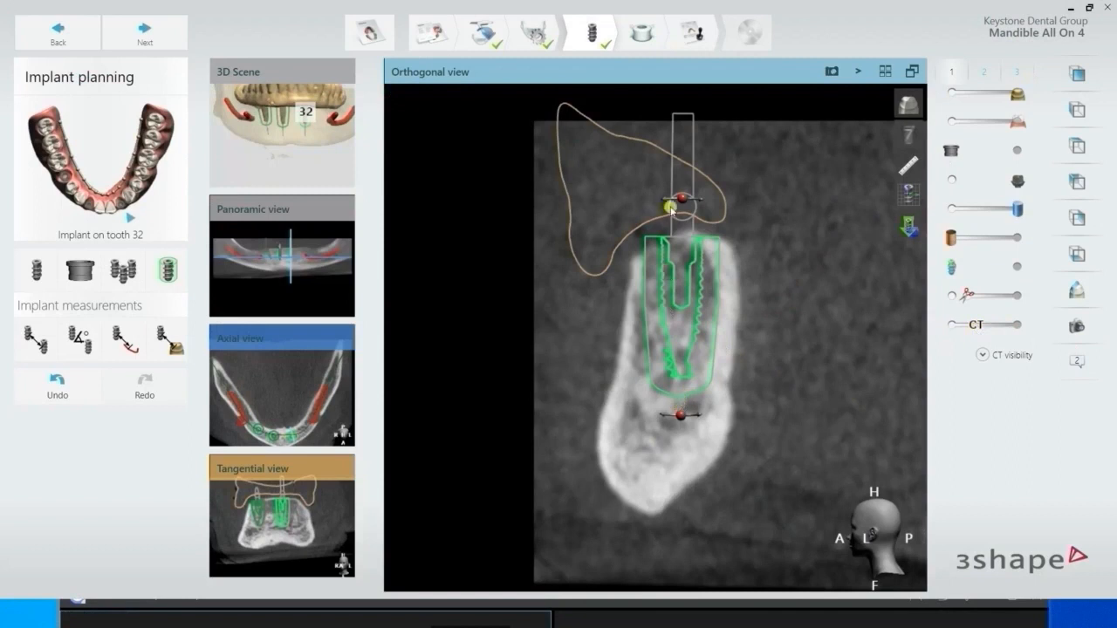
pyautogui.click(906, 77)
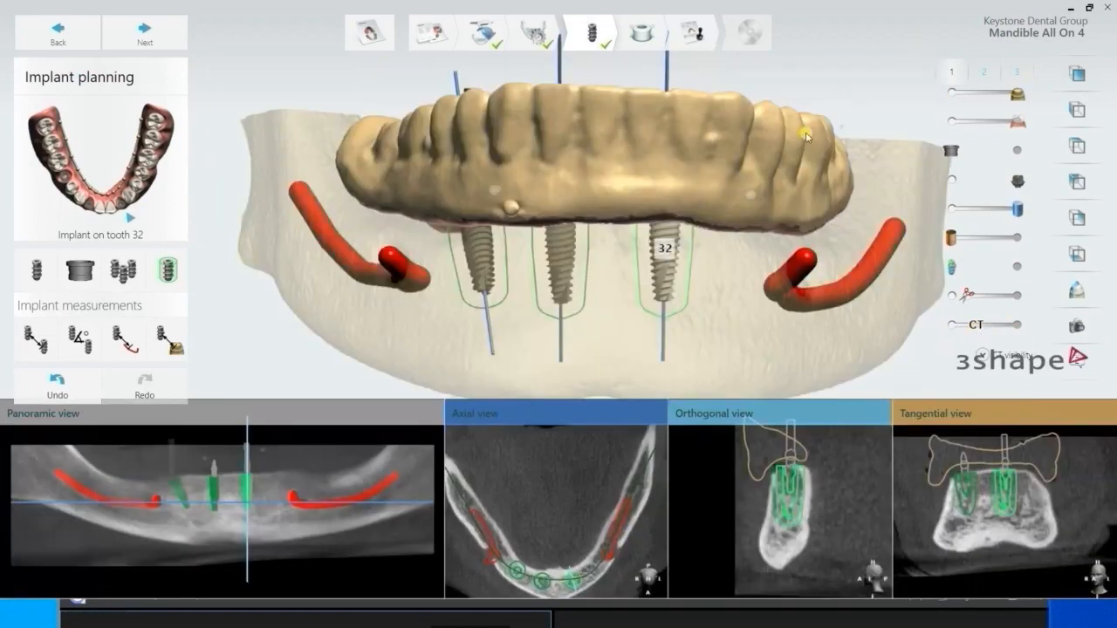
pyautogui.moveTo(690, 253); pyautogui.dragTo(694, 305, button='right')
pyautogui.moveTo(672, 132); pyautogui.dragTo(676, 150)
pyautogui.scroll(2, 675, 150)
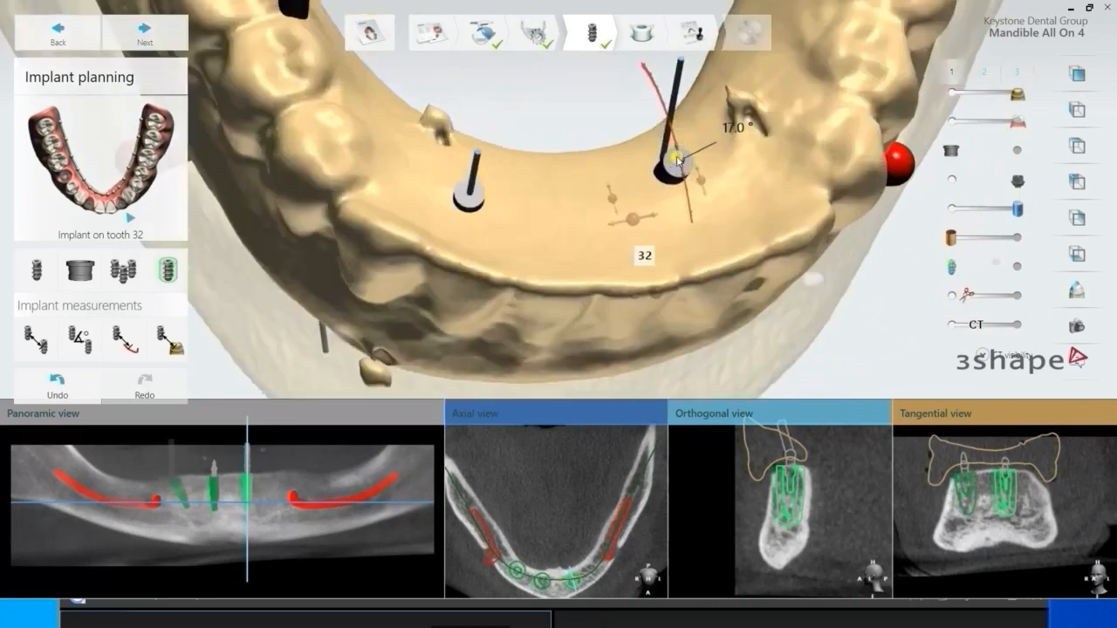
pyautogui.scroll(3, 677, 160)
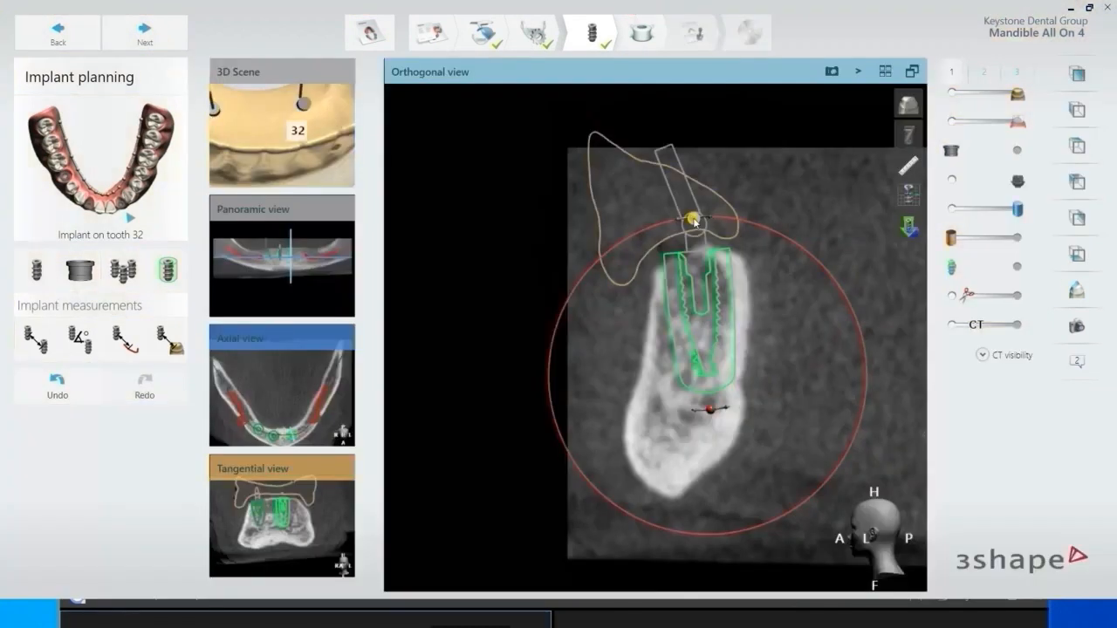
pyautogui.click(912, 71)
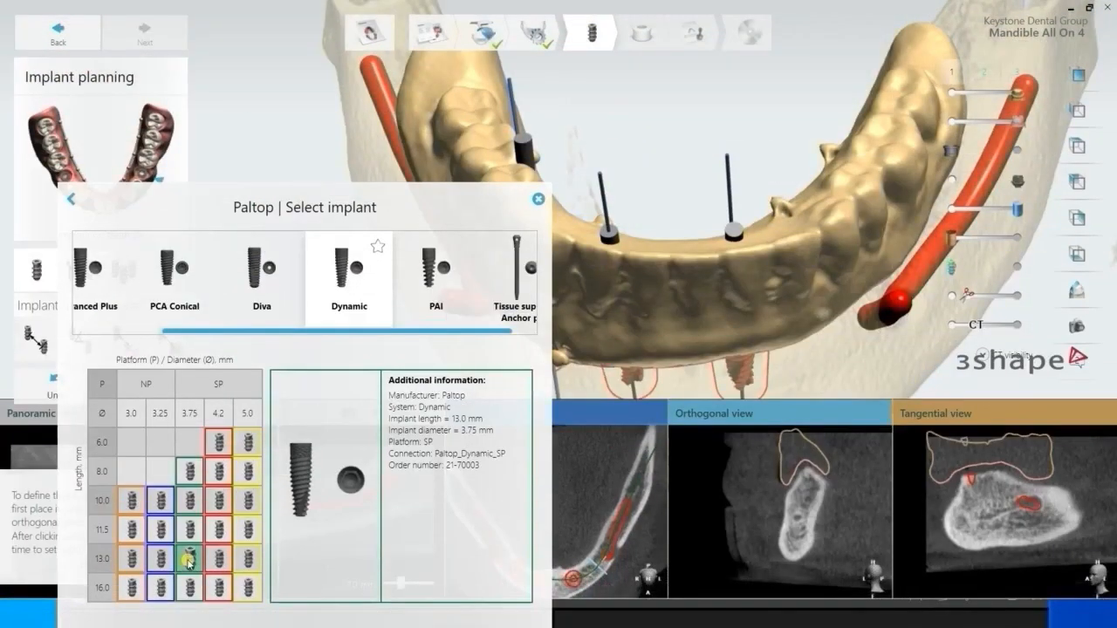
# - Place a 3.75 × 13.0 mm Paltop Dynamic implant at tooth 35 in the orthogonal slice and review the implants in 3D
pyautogui.click(189, 563)
pyautogui.click(809, 479)
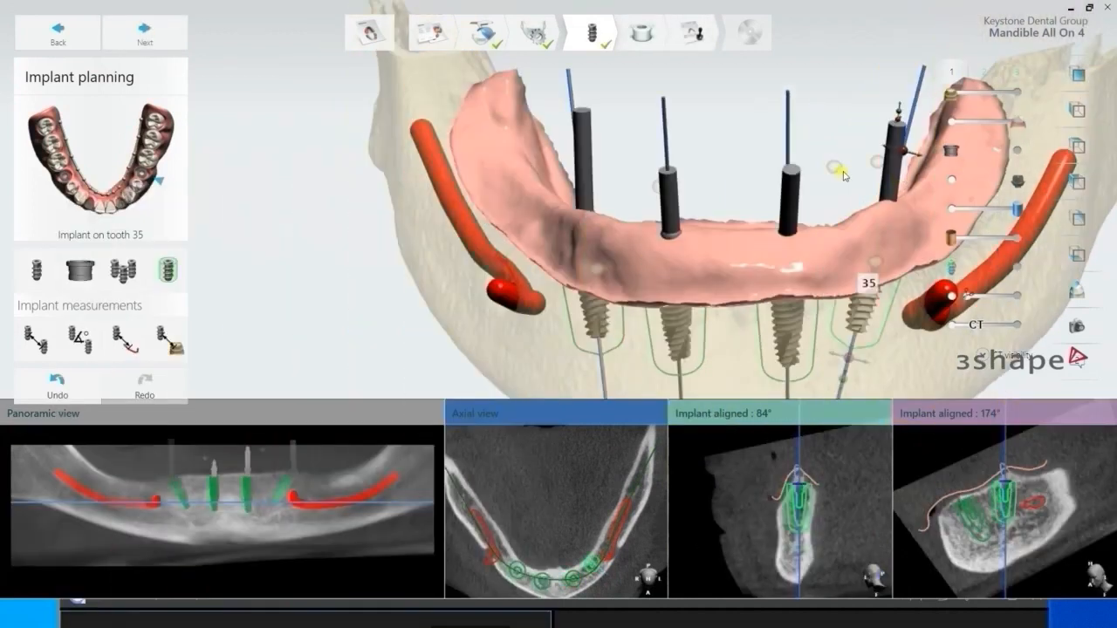
pyautogui.scroll(-1, 843, 172)
pyautogui.moveTo(843, 172); pyautogui.dragTo(736, 199, button='middle')
pyautogui.moveTo(751, 246); pyautogui.dragTo(726, 303, button='right')
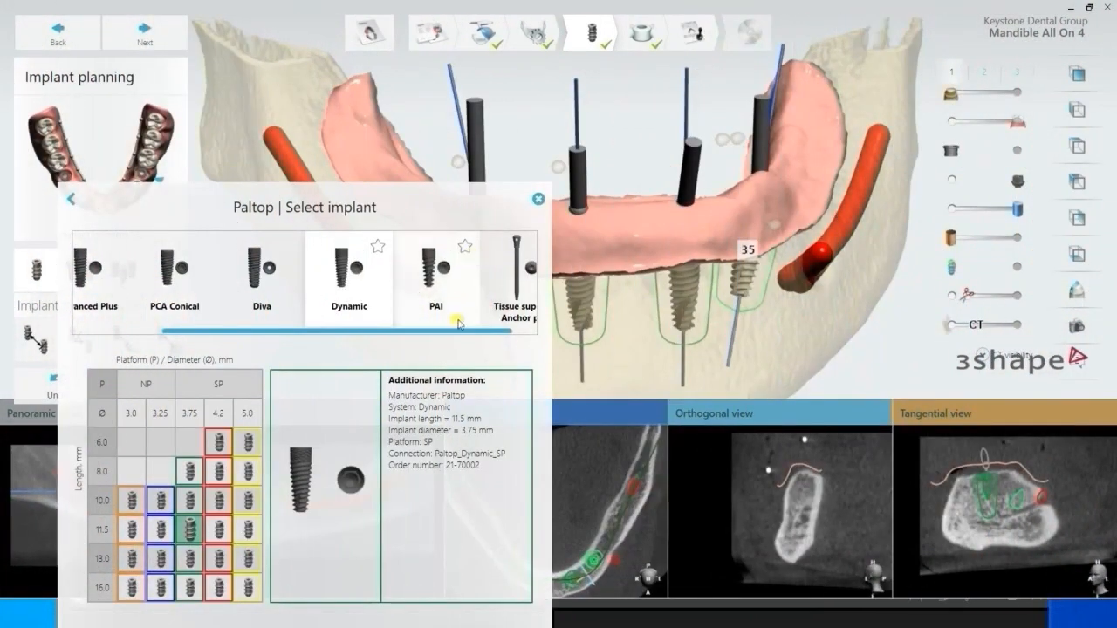
# - Add a Paltop Tissue support Anchor pin, 2.0 mm in diameter and 20.0 mm long, at tooth 43
pyautogui.moveTo(462, 334); pyautogui.dragTo(504, 340)
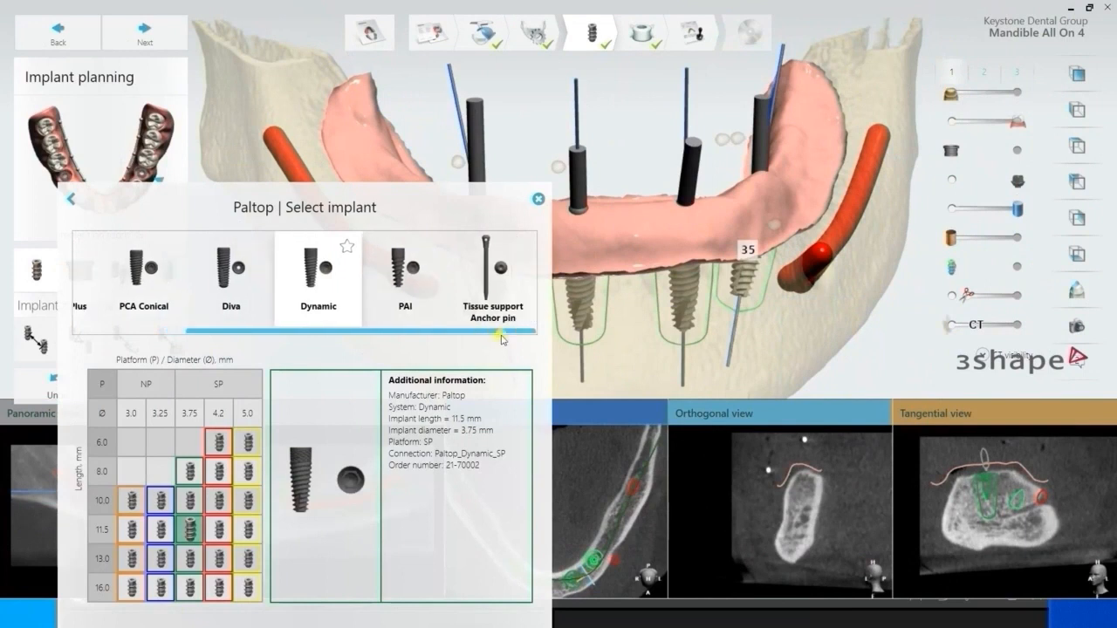
pyautogui.click(494, 278)
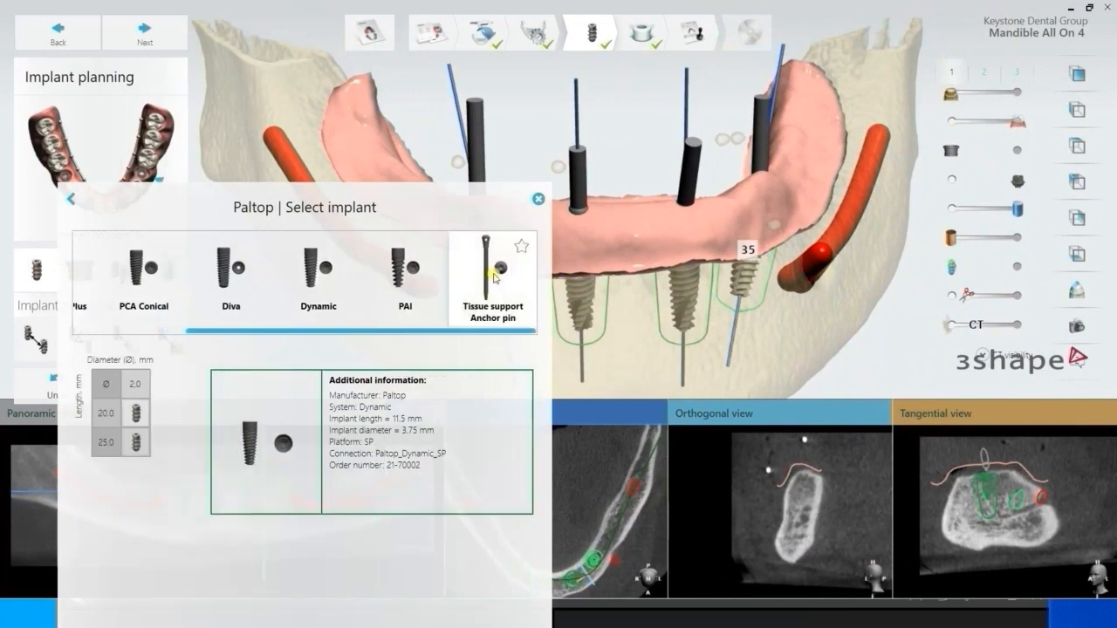
pyautogui.click(135, 414)
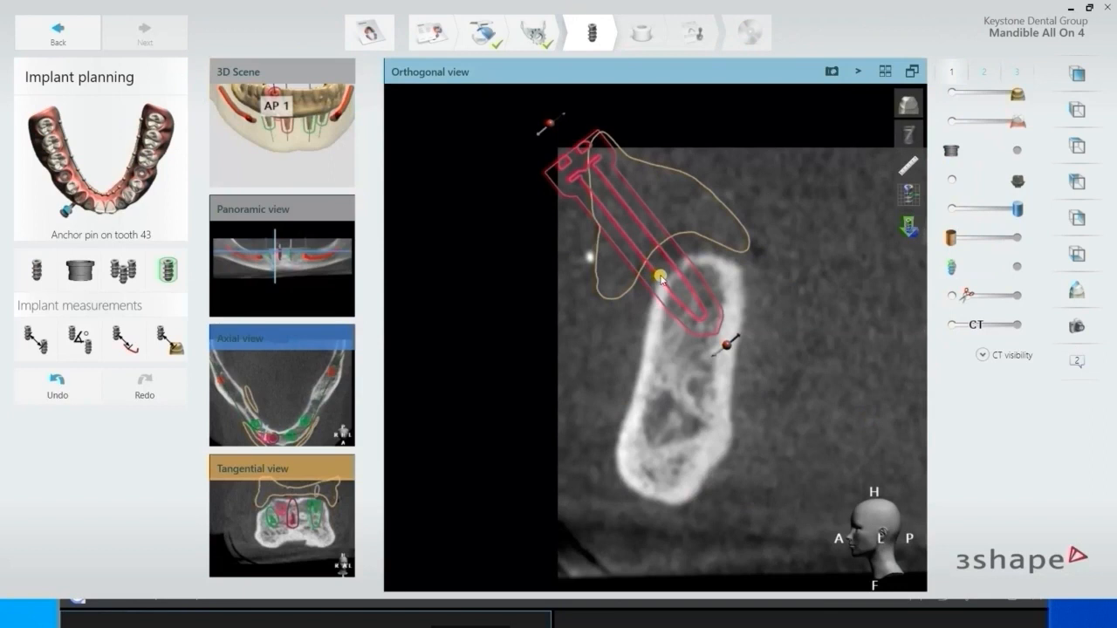
# - Shift the tooth 43 anchor pin slightly deeper into the bone and tilt its head forward in the orthogonal slice
pyautogui.moveTo(662, 278); pyautogui.dragTo(669, 283)
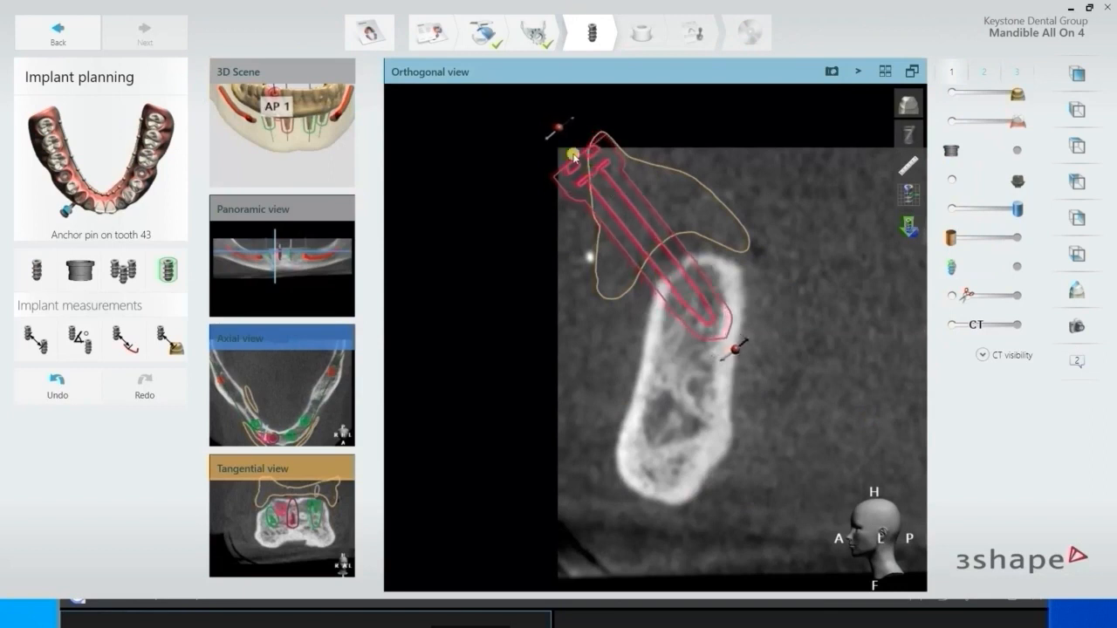
pyautogui.moveTo(558, 128); pyautogui.dragTo(527, 149)
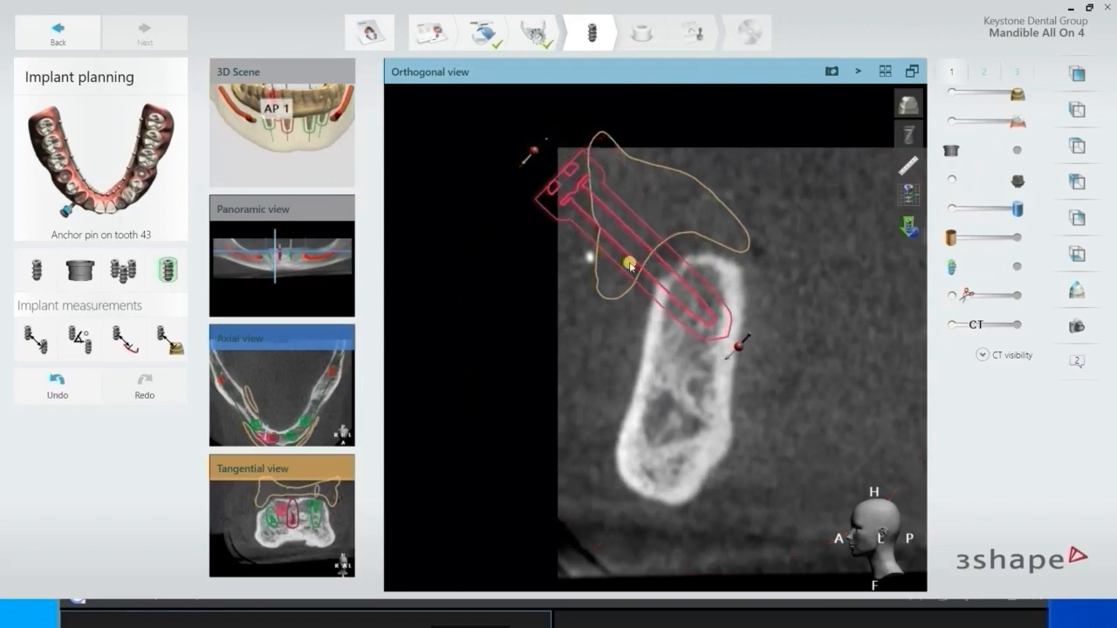
pyautogui.moveTo(640, 259); pyautogui.dragTo(643, 262)
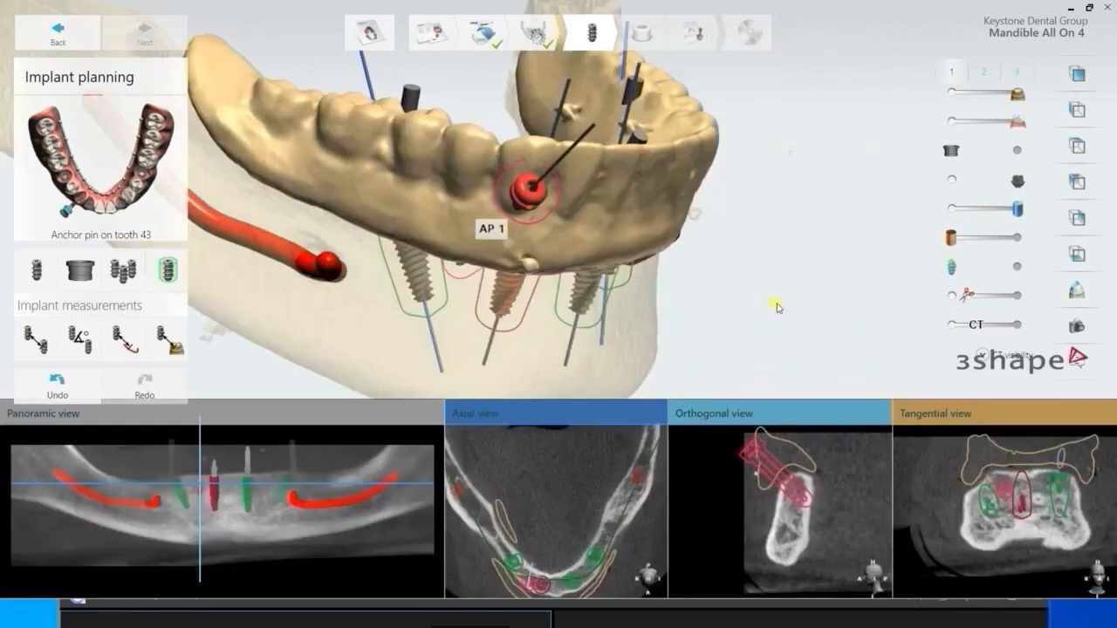
# - Assign the Paltop Anchor pin sleeve with 2.0 mm inner diameter and 4.0 mm height to the tooth 43 pin
pyautogui.moveTo(776, 304); pyautogui.dragTo(806, 293, button='right')
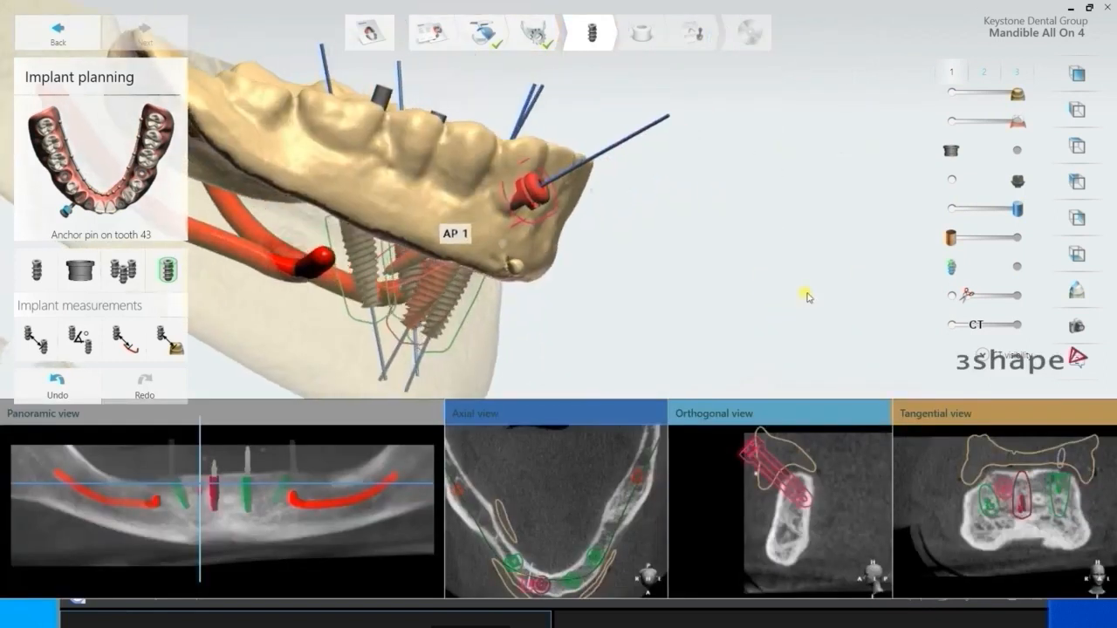
pyautogui.click(80, 273)
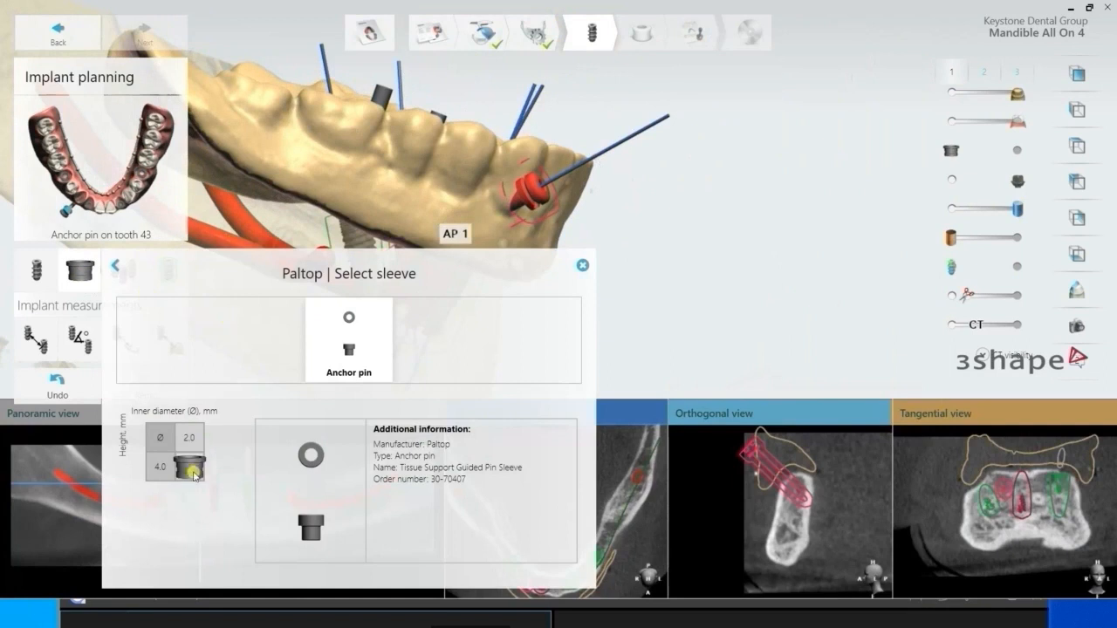
pyautogui.click(386, 346)
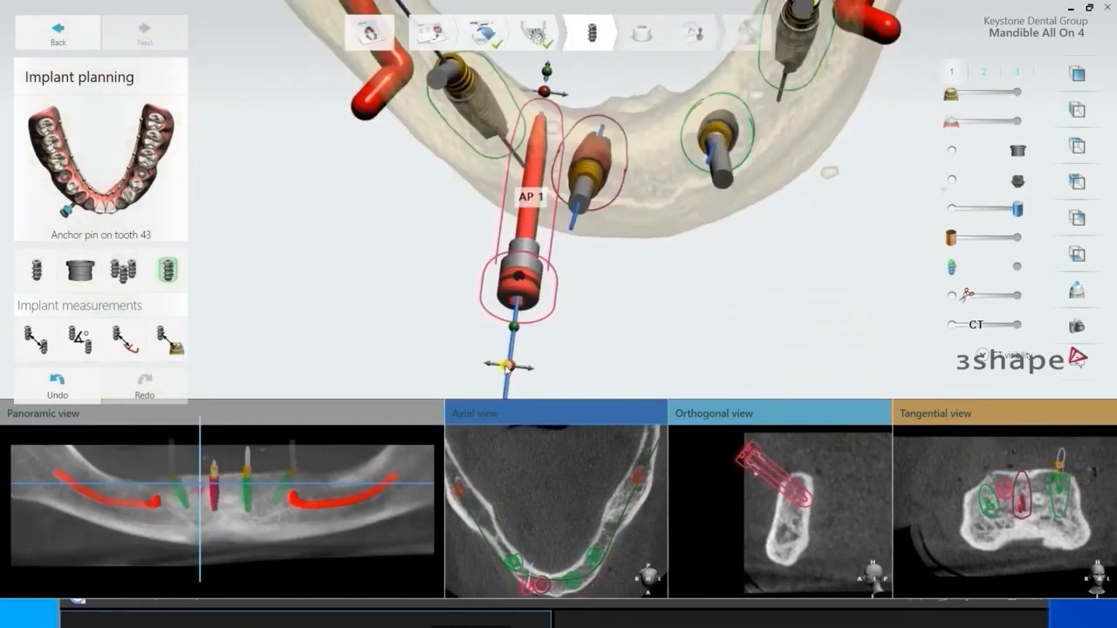
# - Swing the tooth 43 anchor pin's head away from the neighbouring implant and set its custom safety zone radial distance to 0.51
pyautogui.moveTo(506, 366); pyautogui.dragTo(489, 513)
pyautogui.click(166, 272)
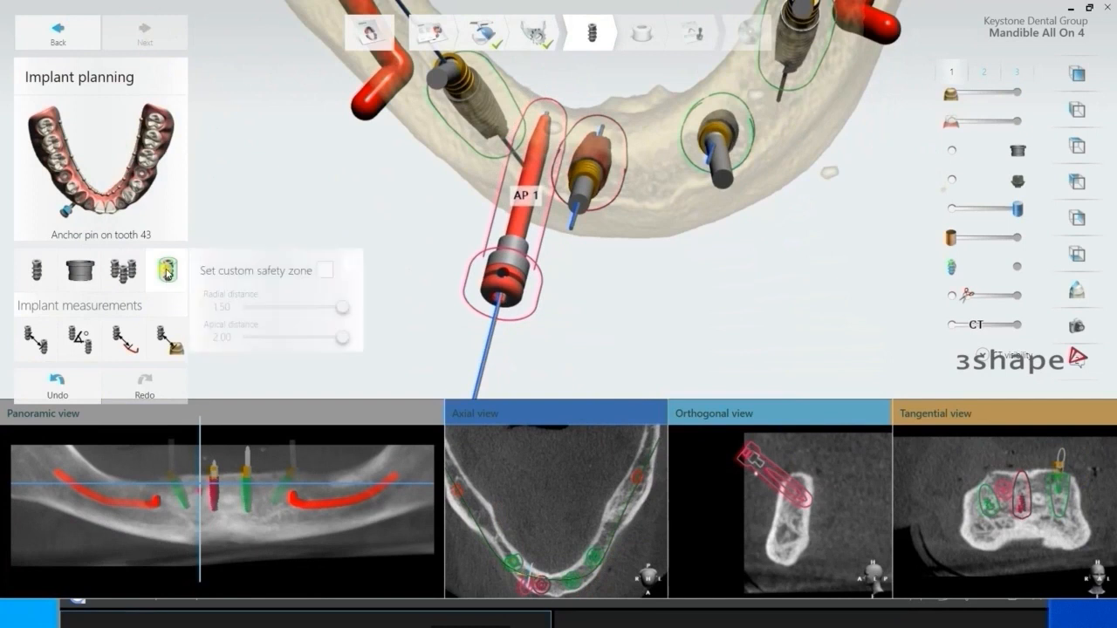
pyautogui.click(325, 270)
pyautogui.moveTo(342, 307); pyautogui.dragTo(273, 303)
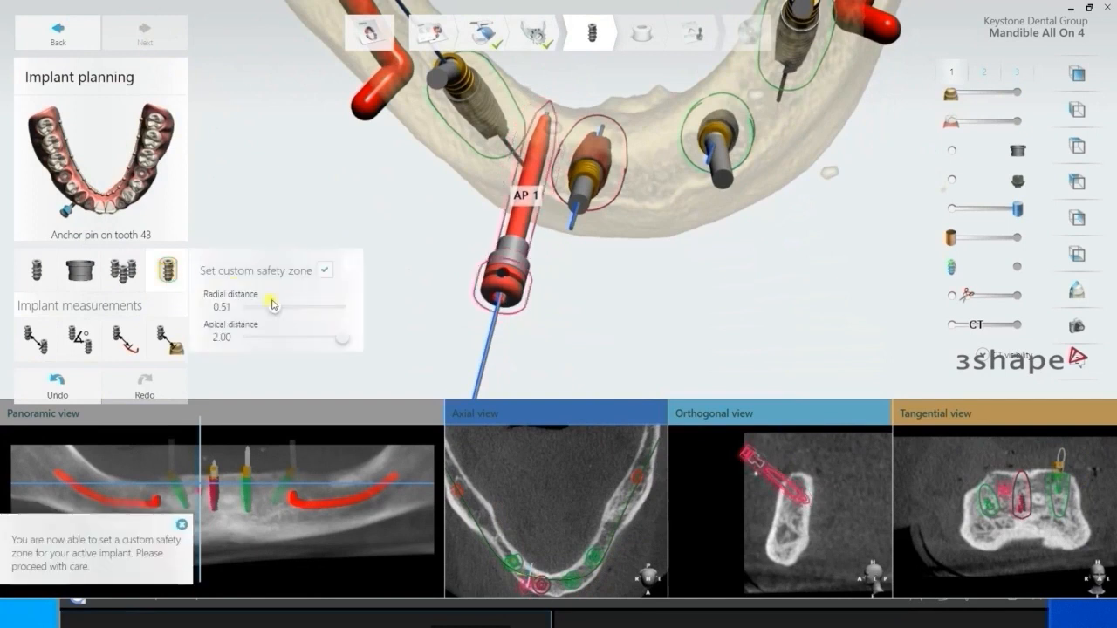
pyautogui.moveTo(509, 340)
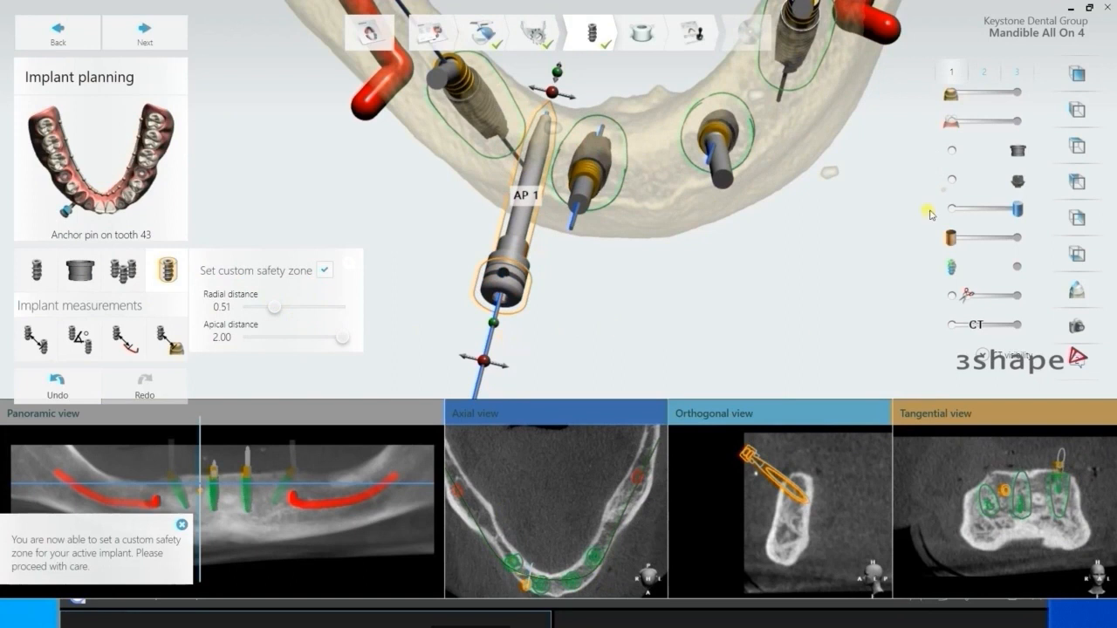
# - Check the anchor pins and implant exits against the gum and tooth setup, with the teeth shown and hidden
pyautogui.click(1012, 121)
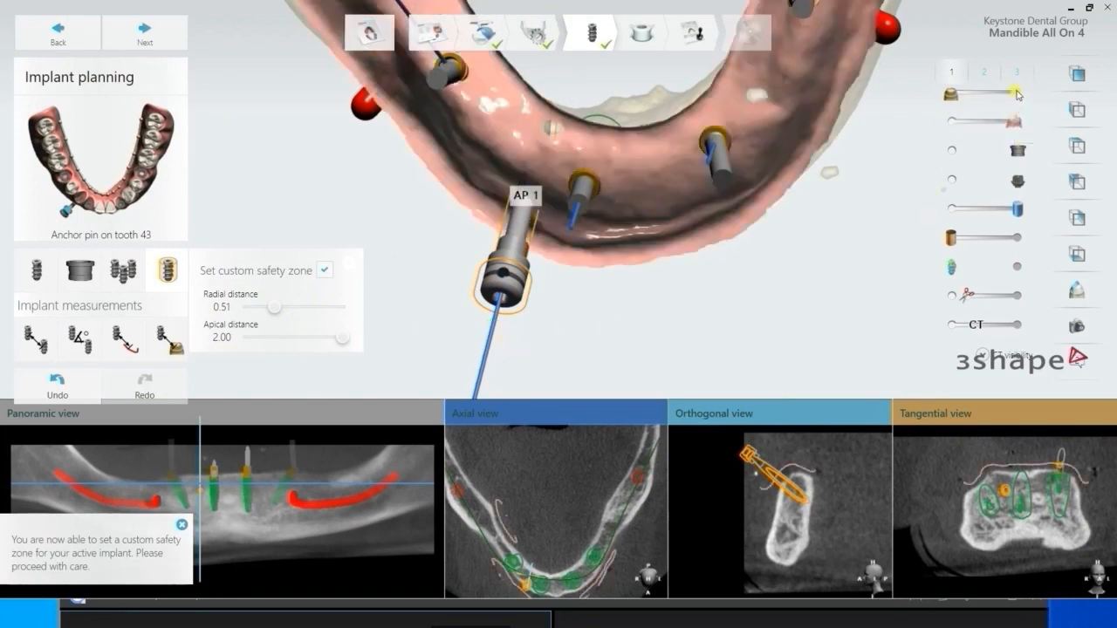
pyautogui.click(1017, 93)
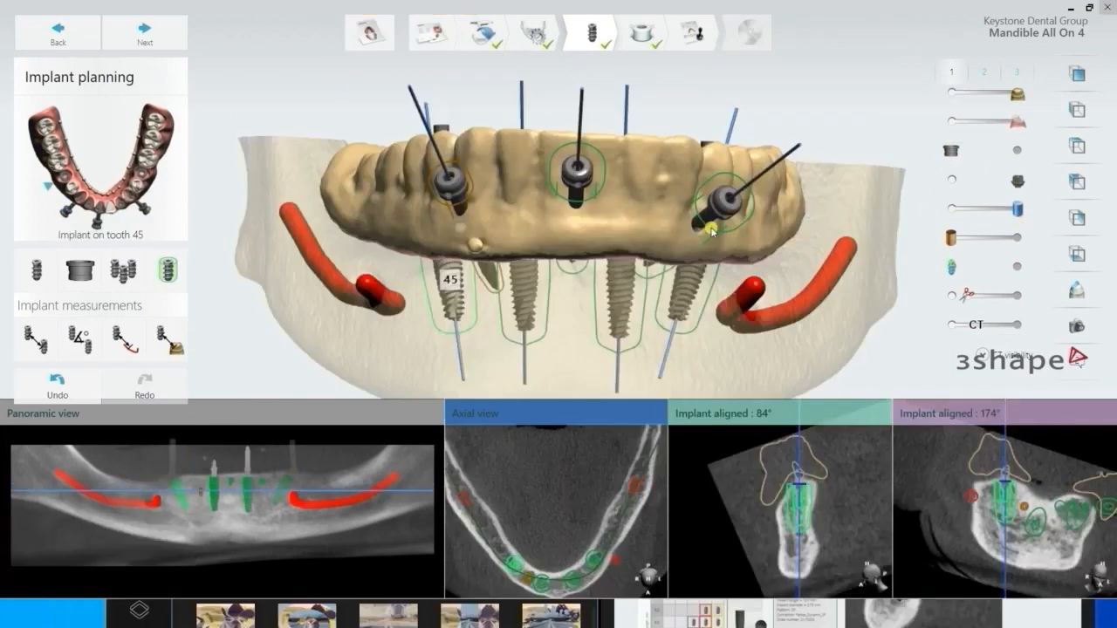
pyautogui.moveTo(673, 214); pyautogui.dragTo(587, 284, button='right')
pyautogui.click(953, 92)
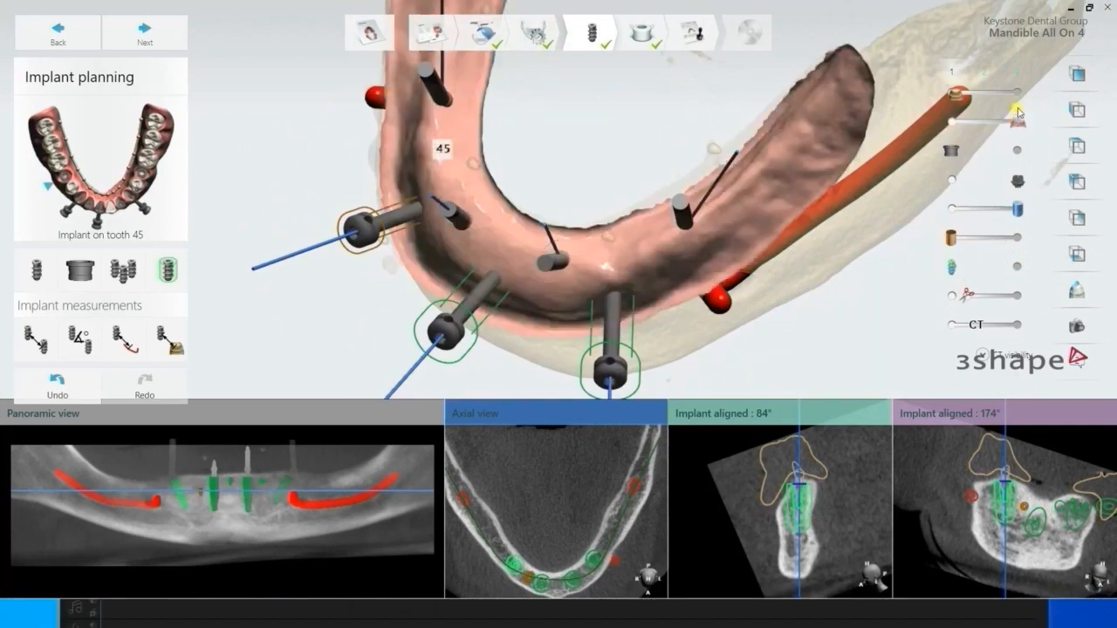
pyautogui.click(1017, 92)
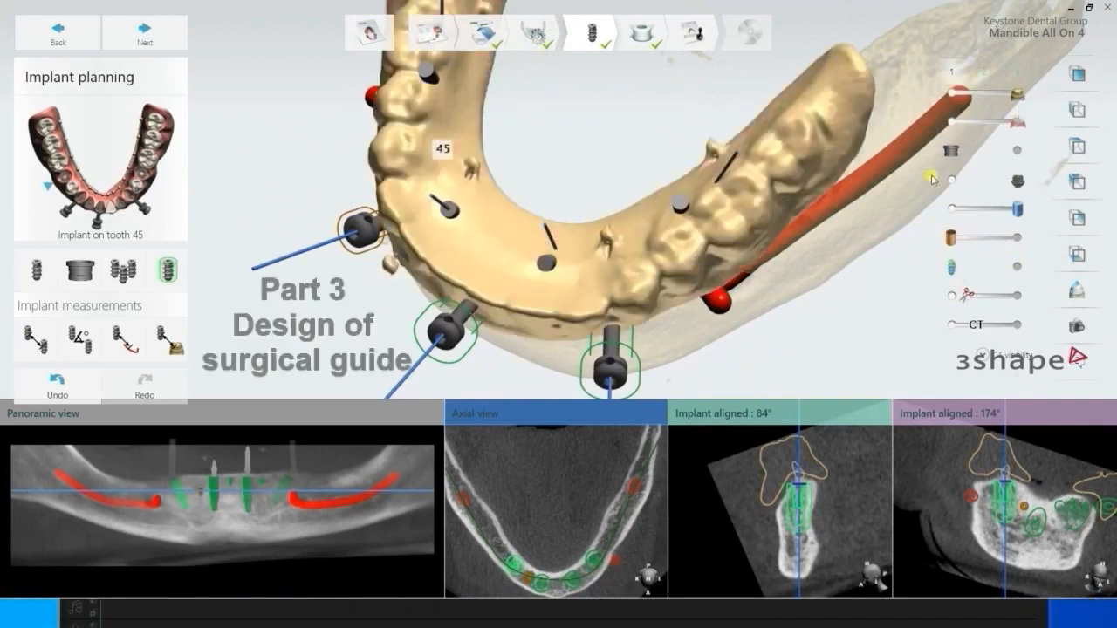